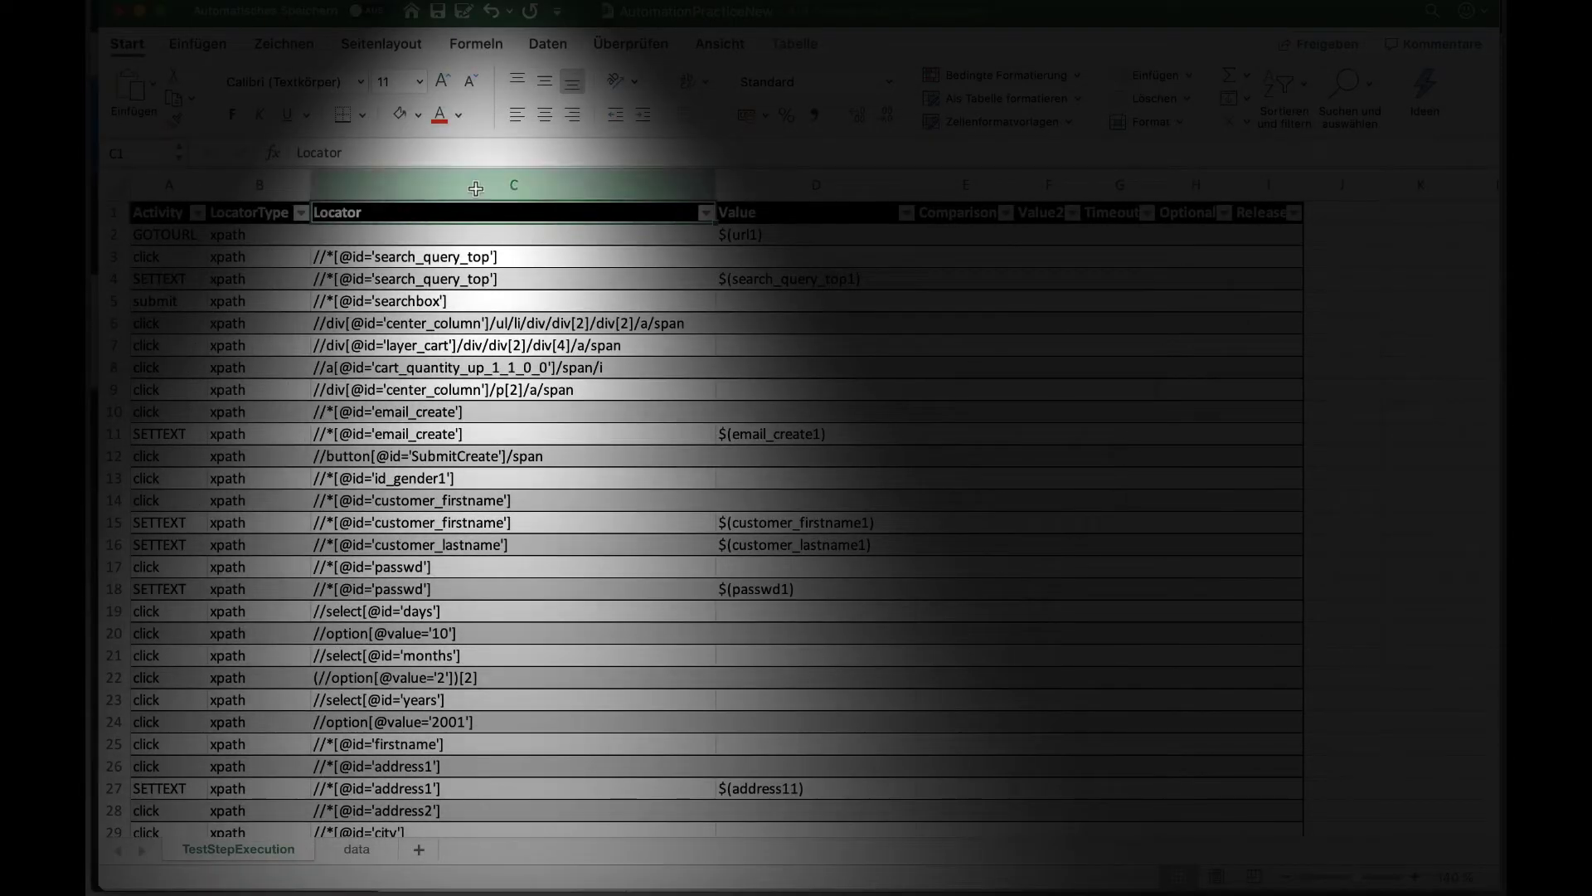
Step: Select the Locator (C) and Value (D) columns, then bring up the baangt documentation in the browser
click(477, 187)
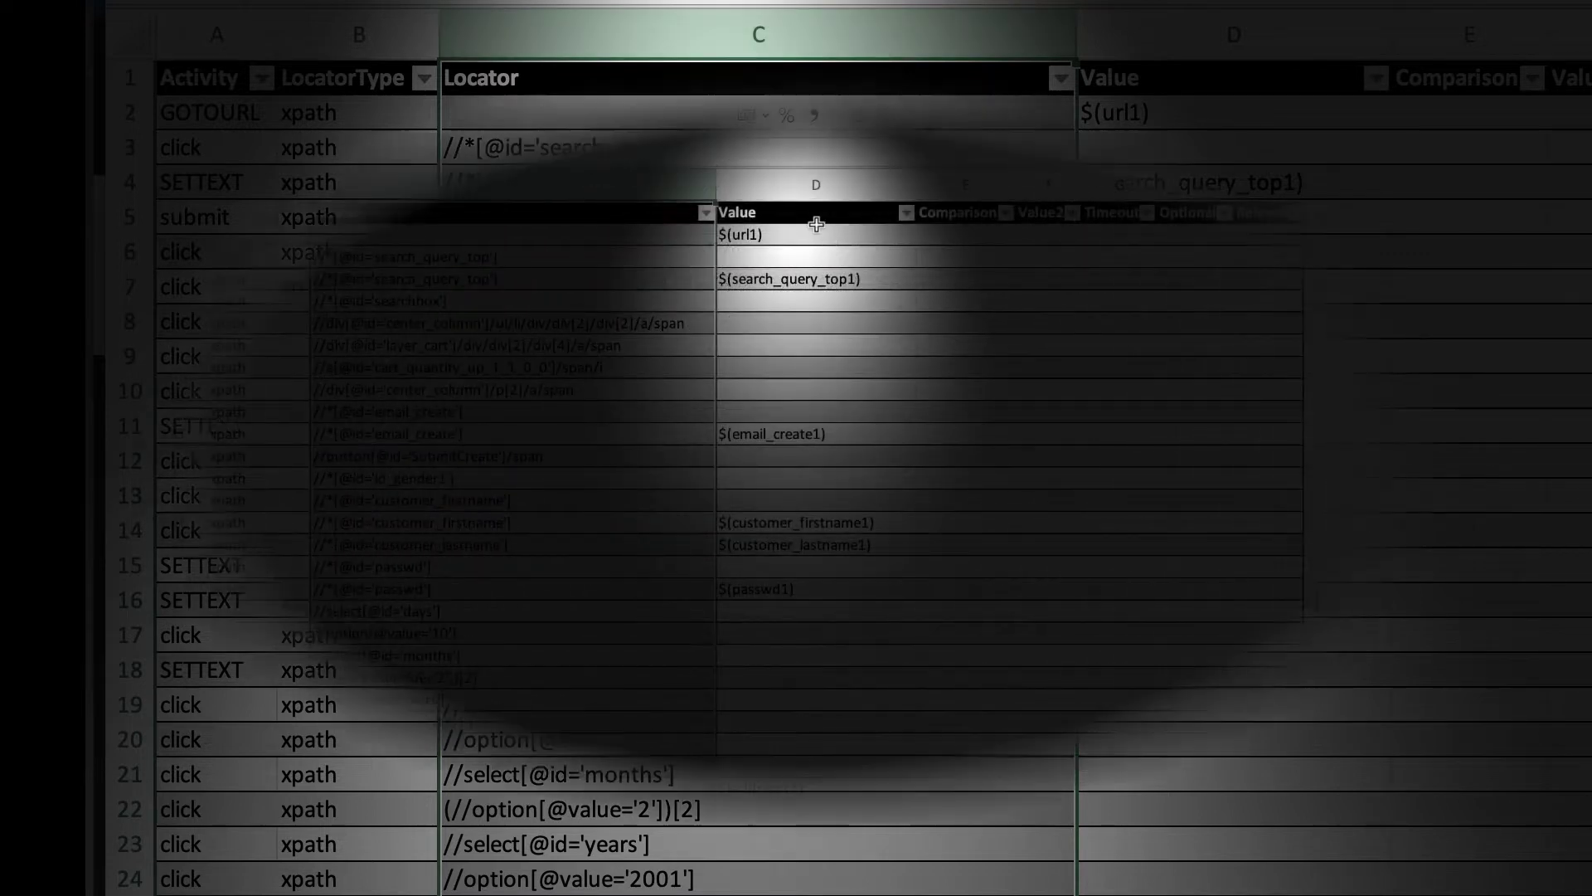
click(803, 191)
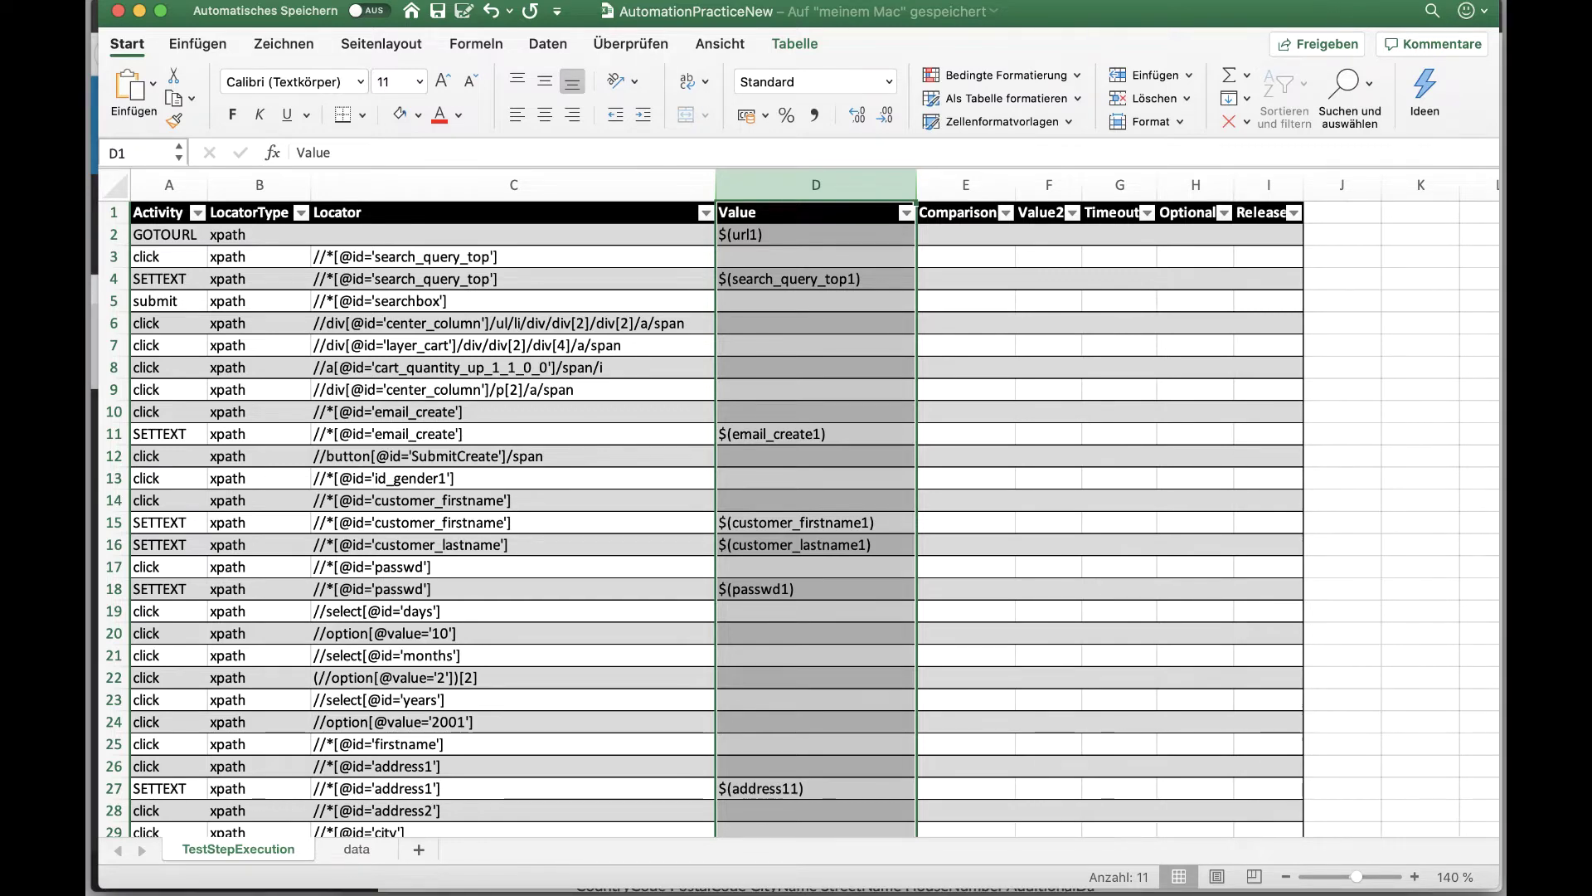
key(super+Tab)
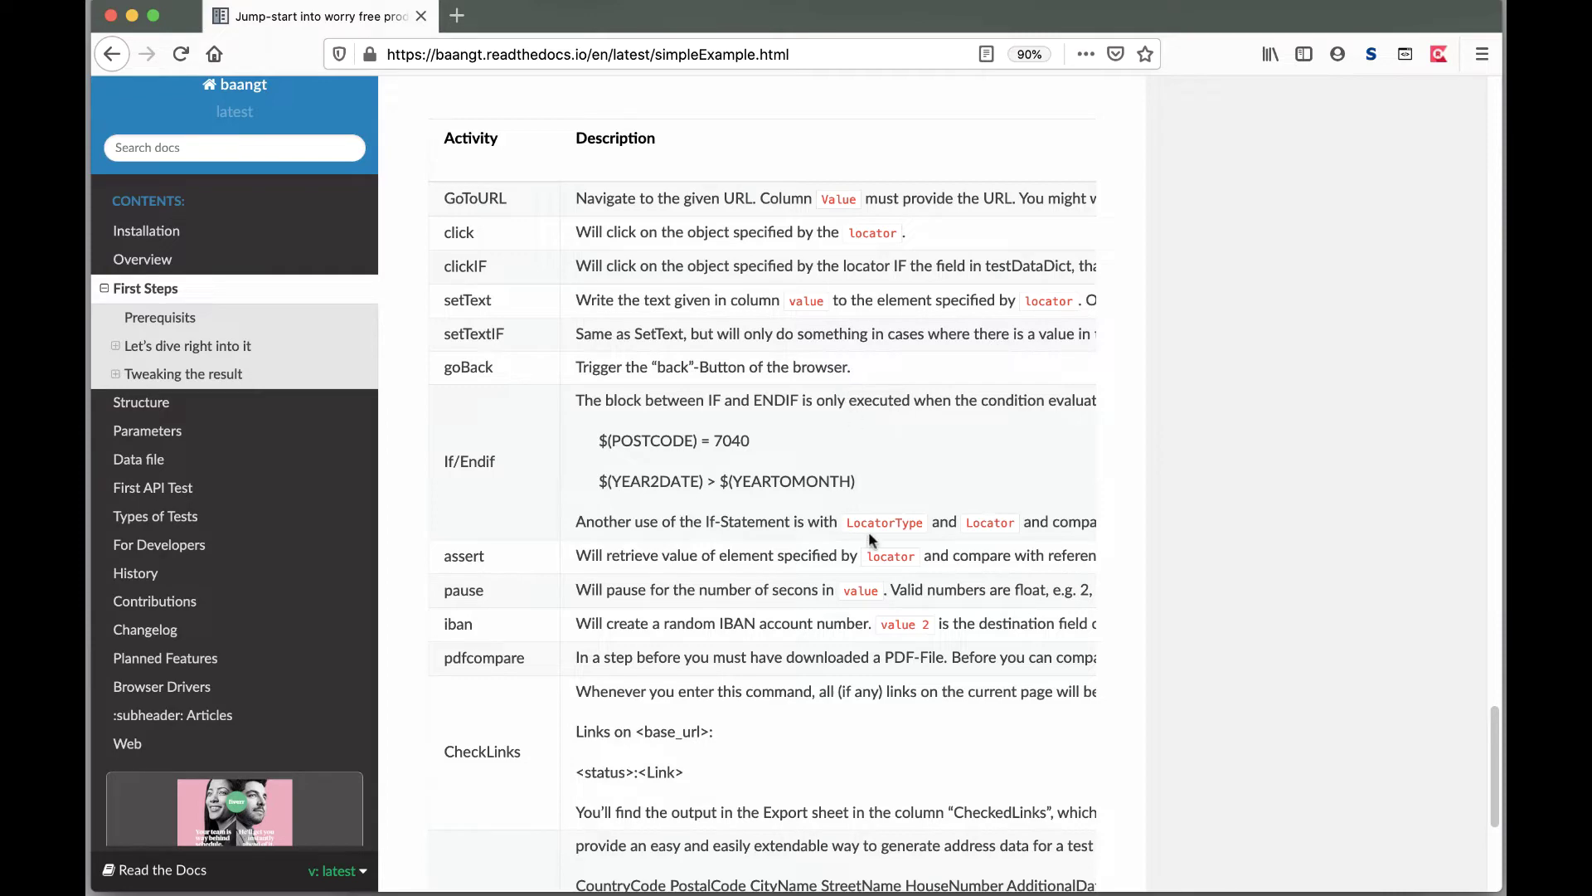
Step: Scroll through the baangt Activity and Column Name tables, then go back to the Excel workbook
scroll(771, 485, down, 5)
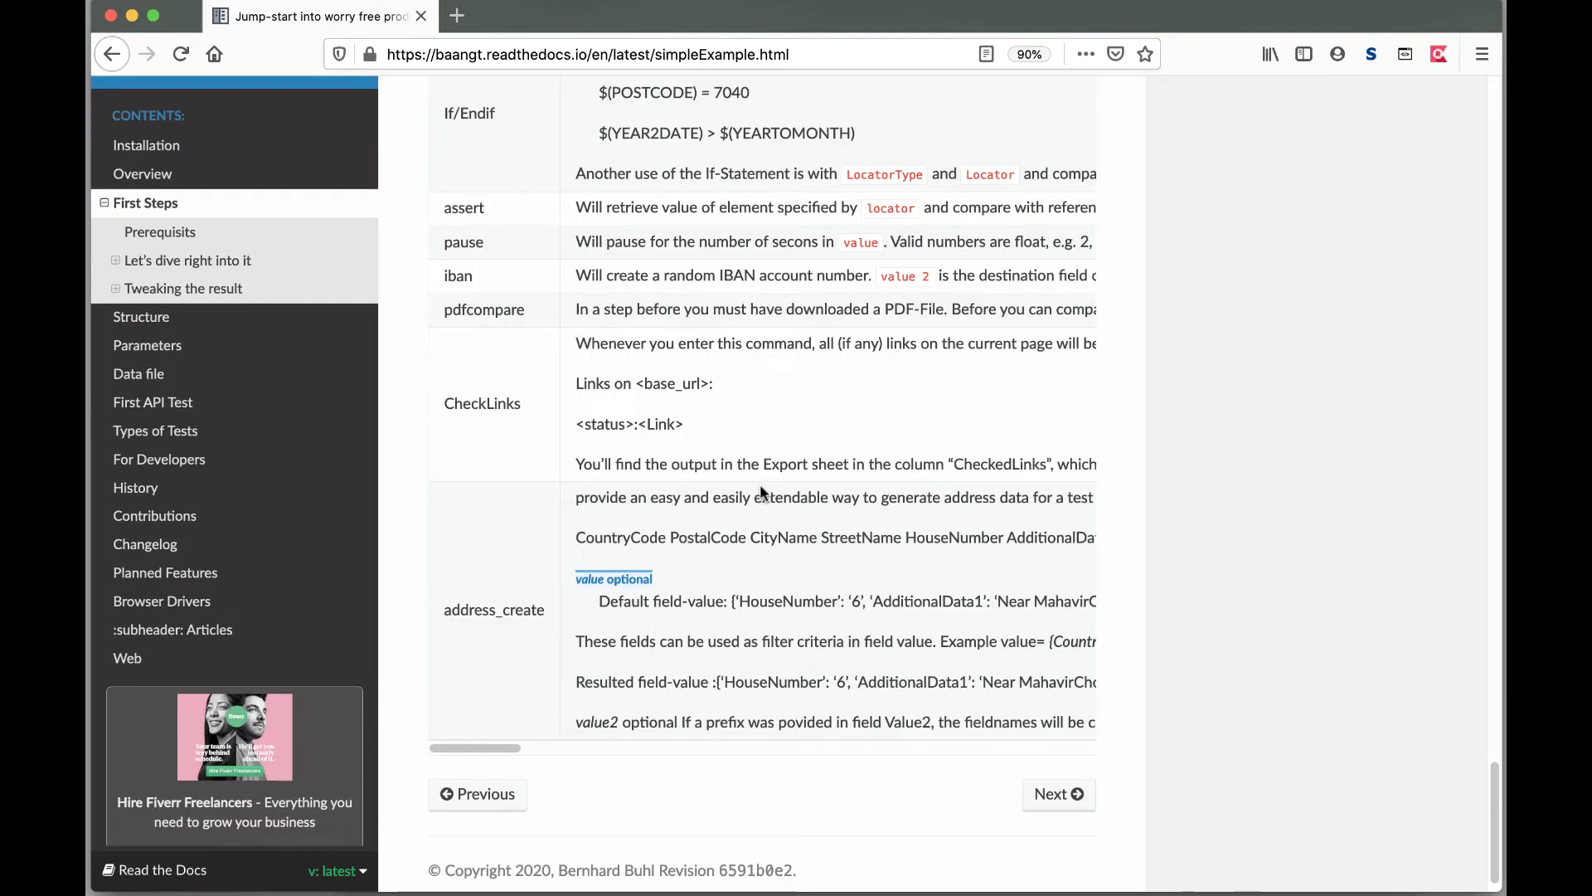
scroll(762, 491, up, 6)
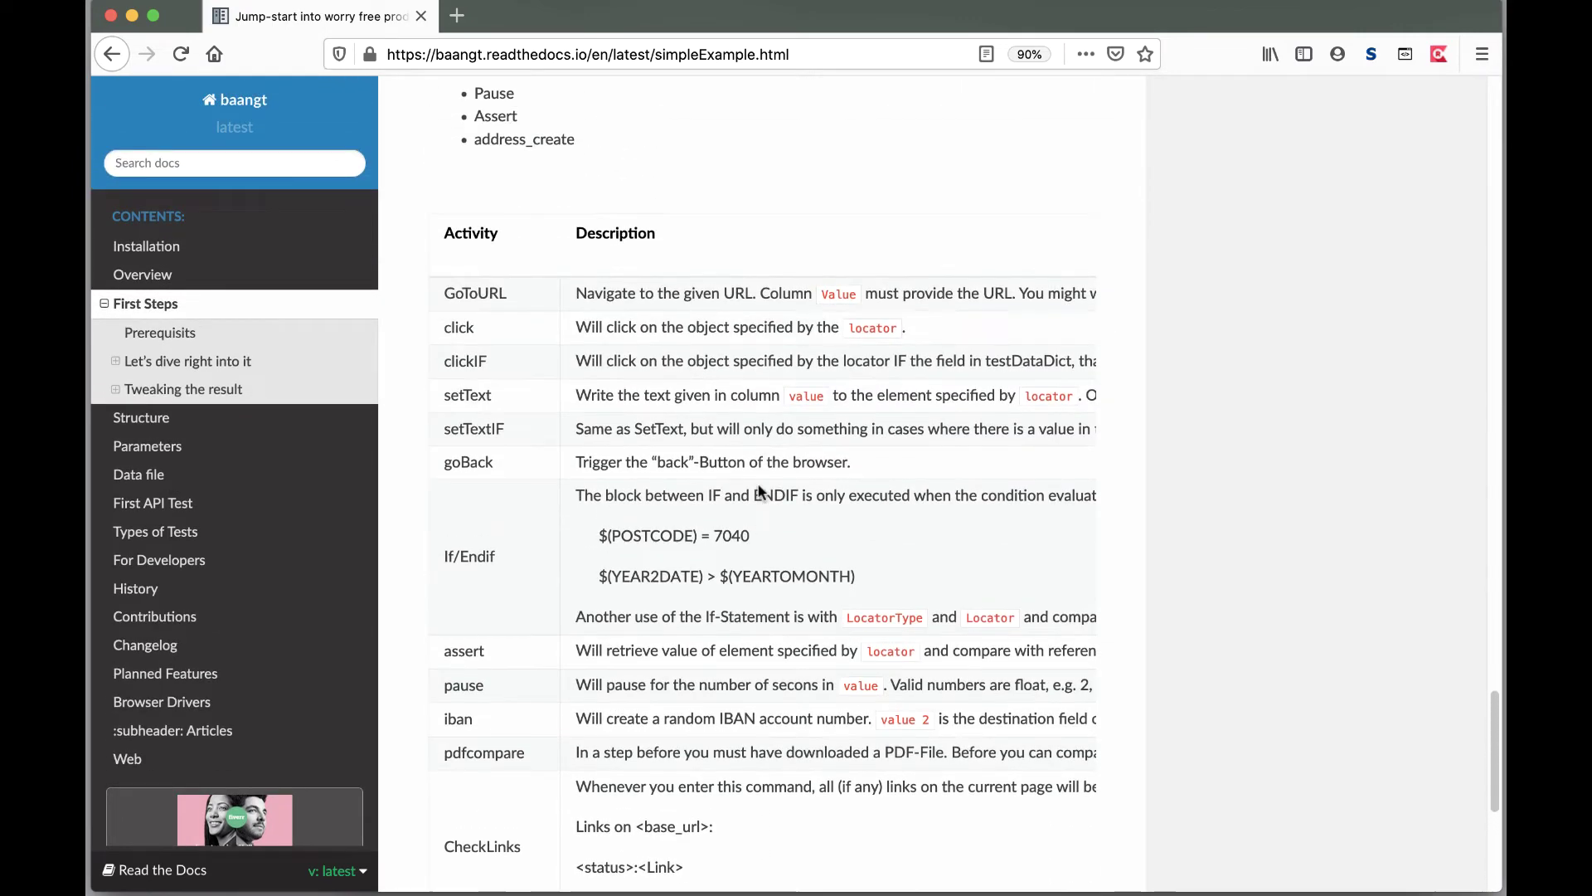
scroll(762, 492, up, 12)
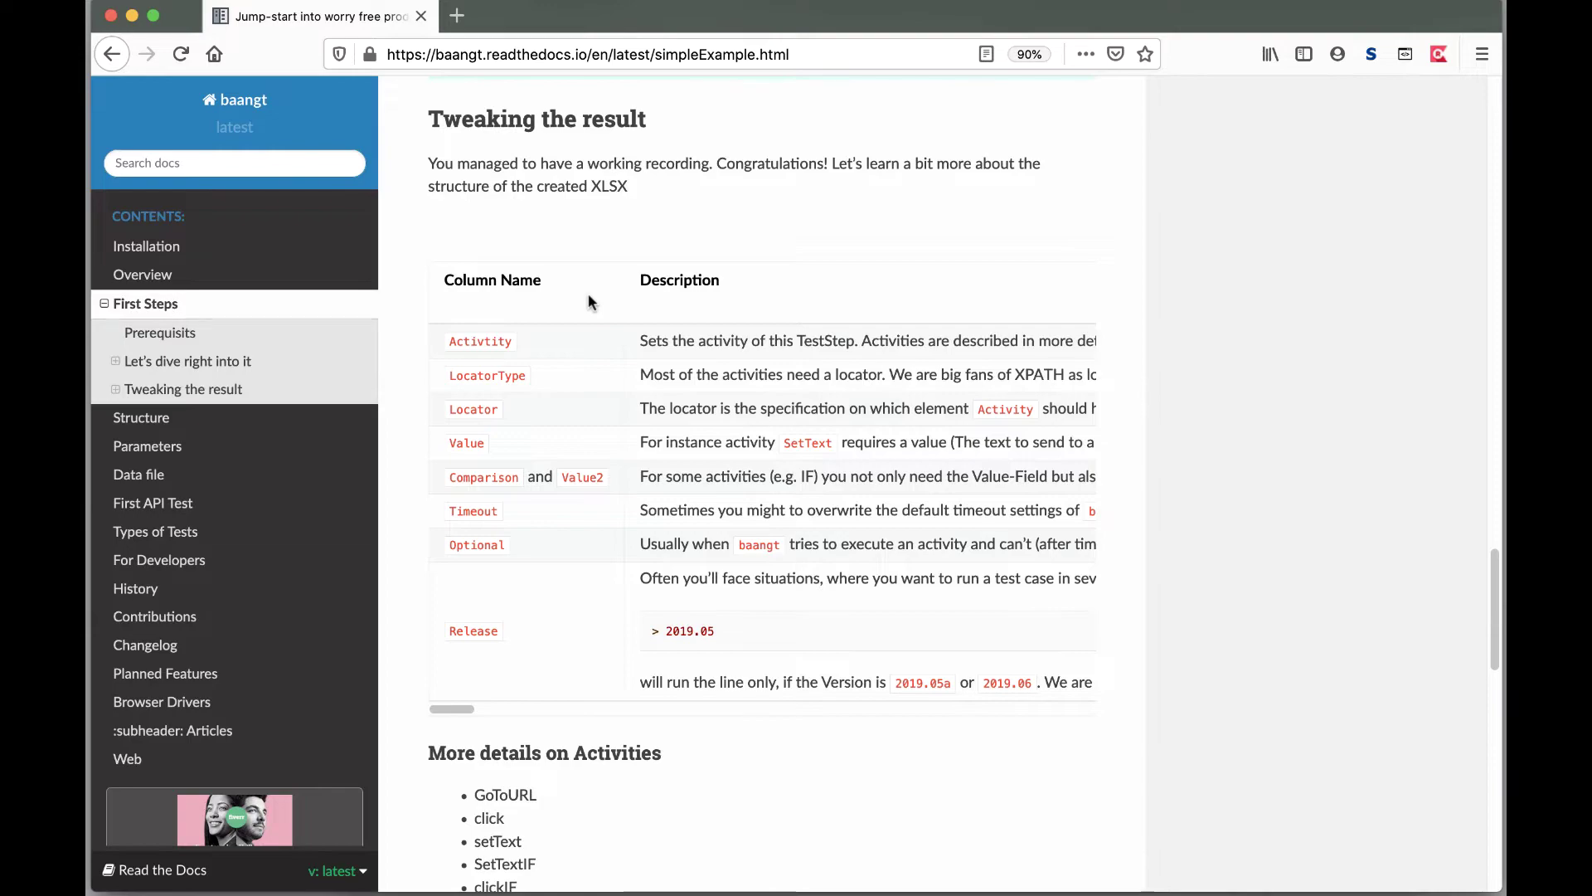
key(super+Tab)
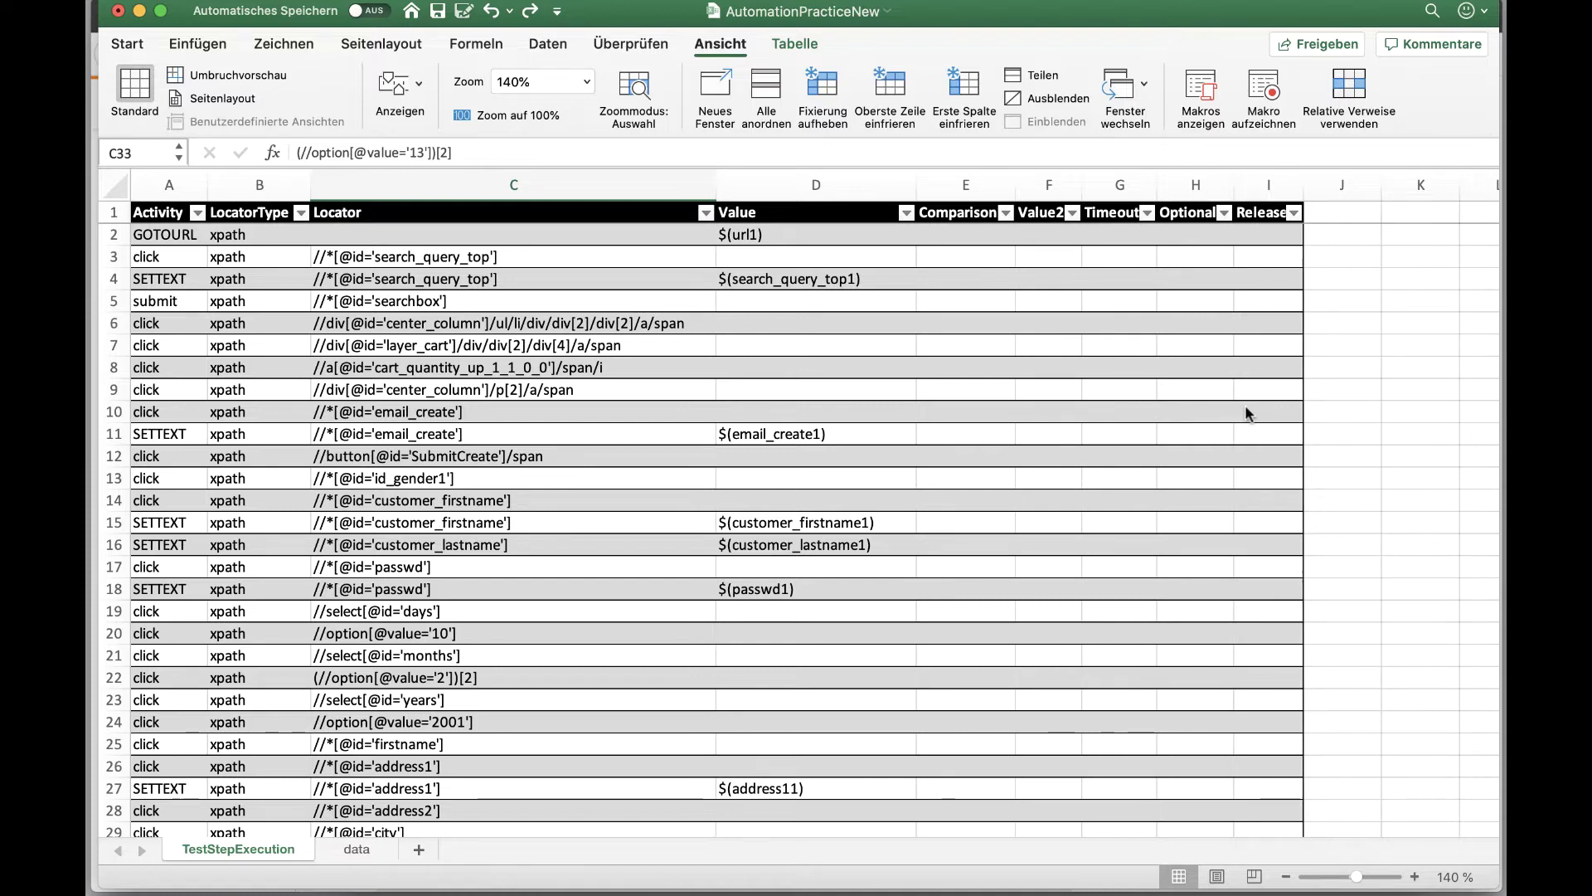
Step: On the data sheet, enter 'Printed Chiffon dress' in I3 and the suggested street address in A3
click(352, 850)
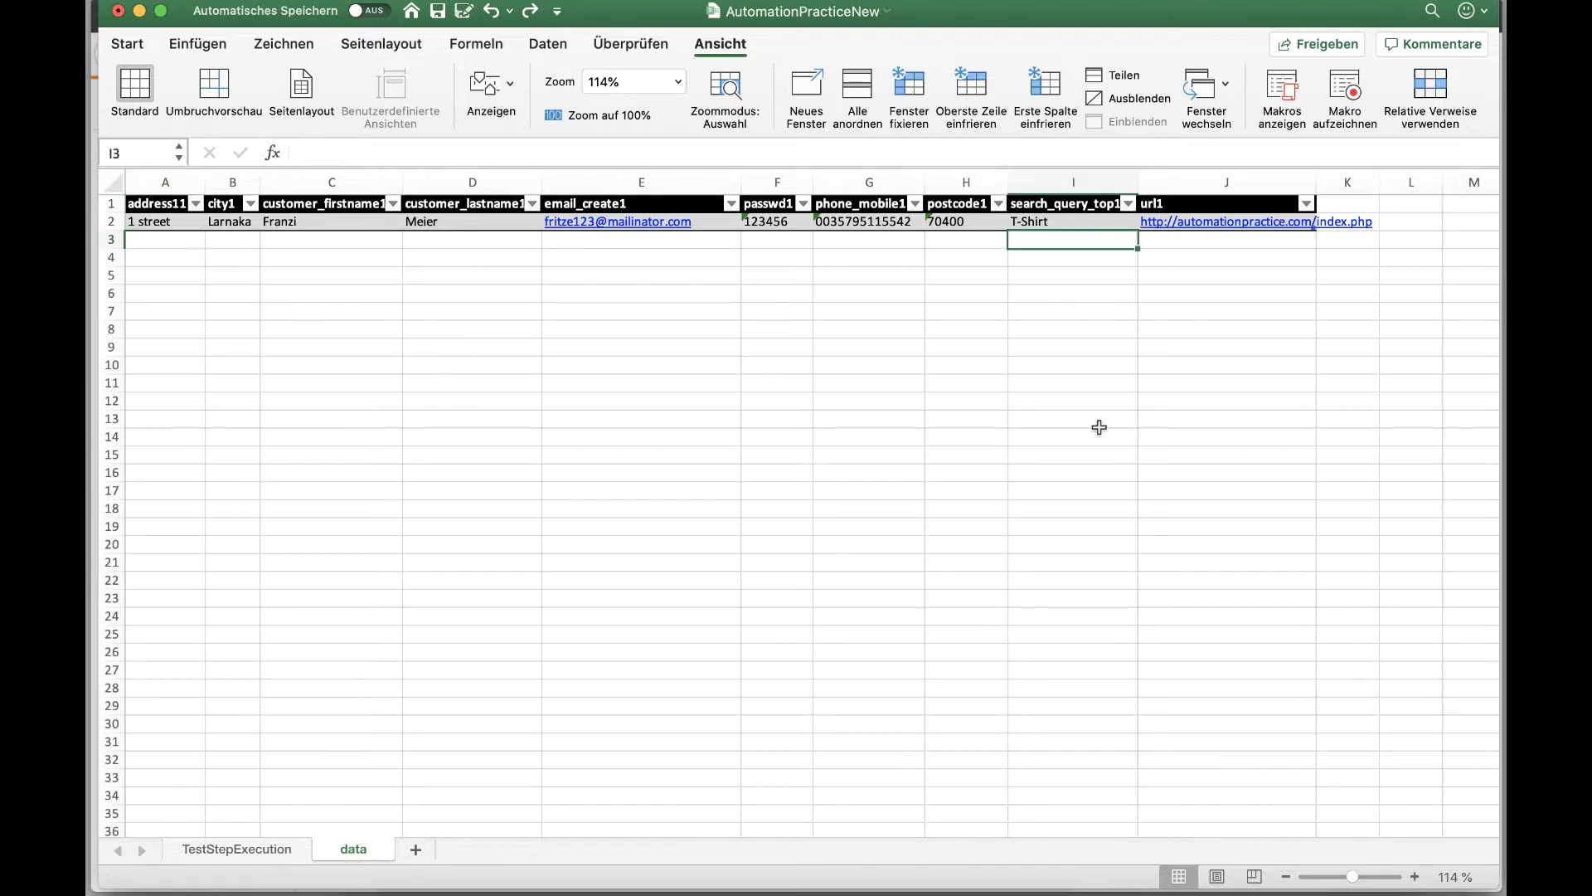
text(Printed Chiff)
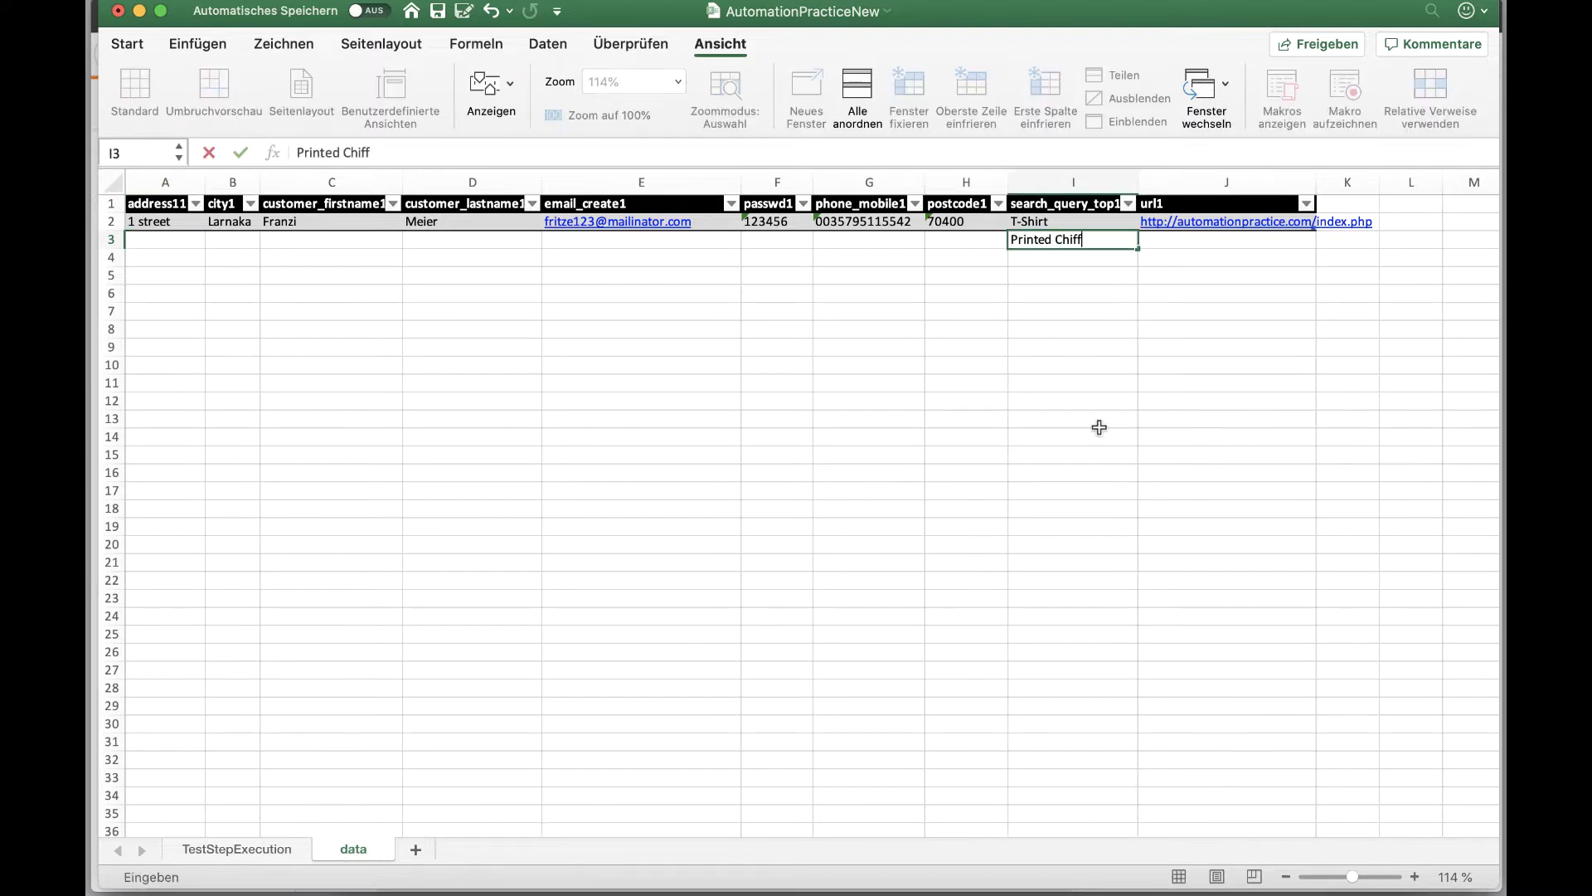
text(on dress)
key(Left)
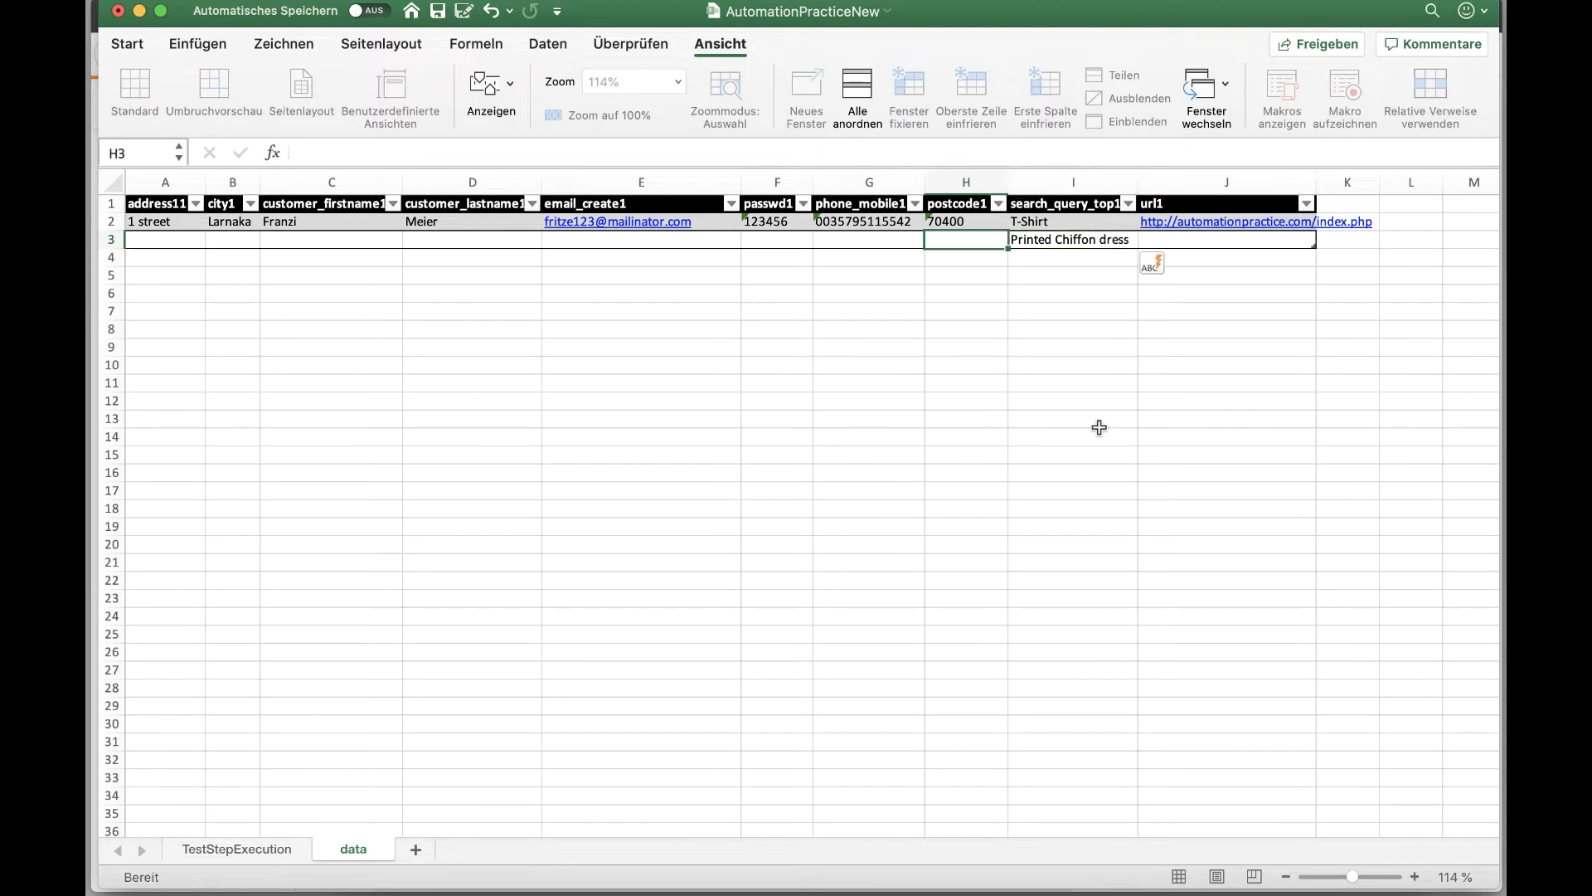
key(Left)
key(Left)
key(Left)
key(Left)
key(Left)
key(Left)
key(Left)
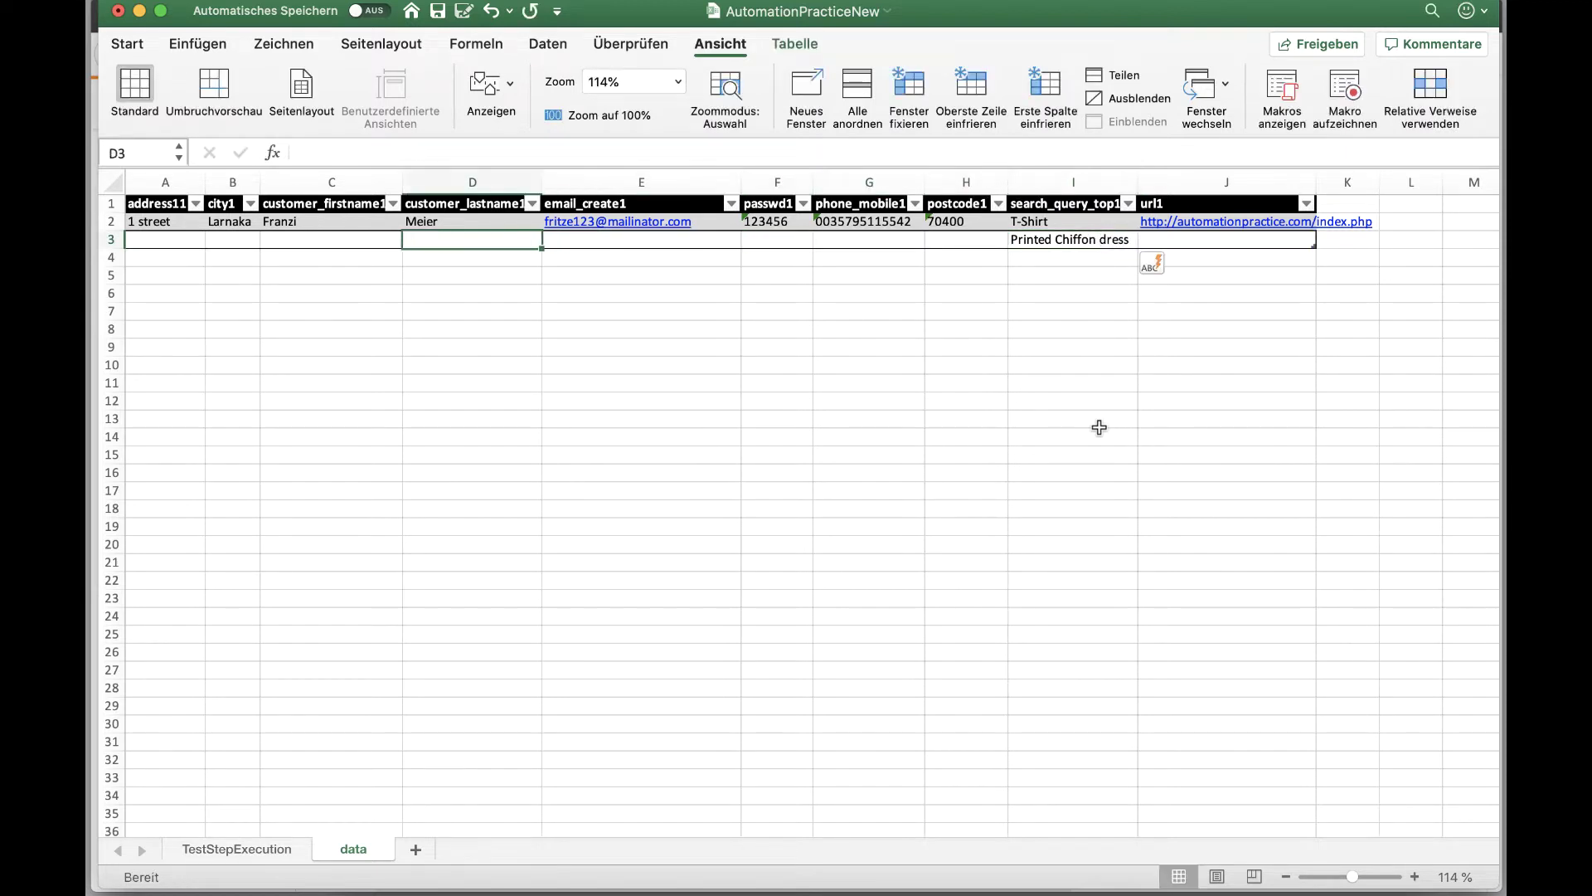
key(alt+Down)
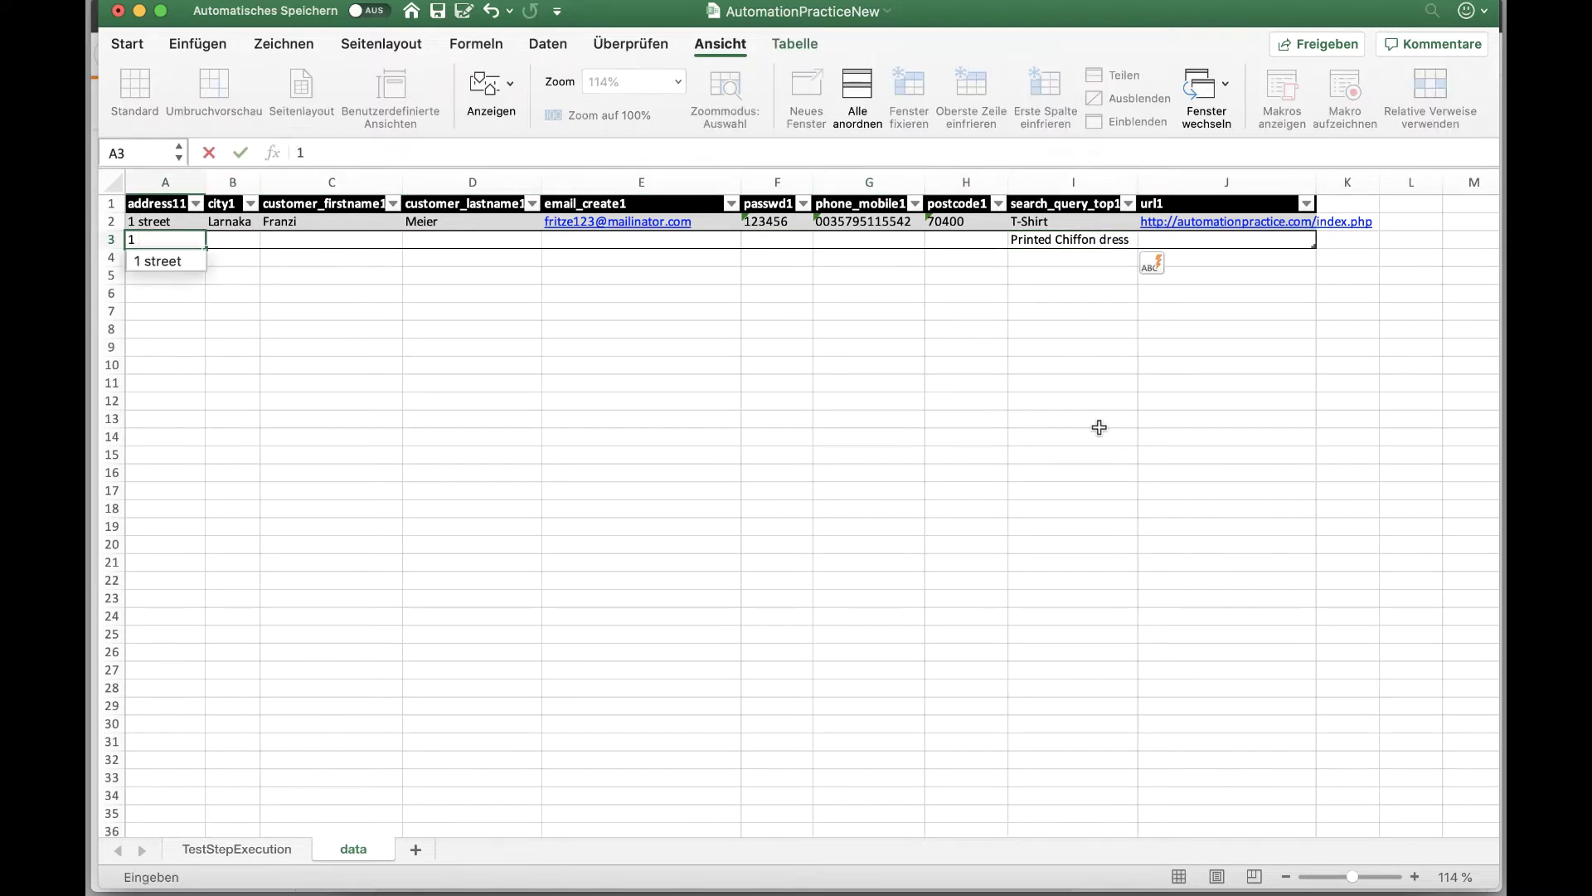
key(Down)
key(Return)
key(Up)
Step: Fill row 3's city, customer first and last name, and e-mail address
text(Larnaka)
key(Tab)
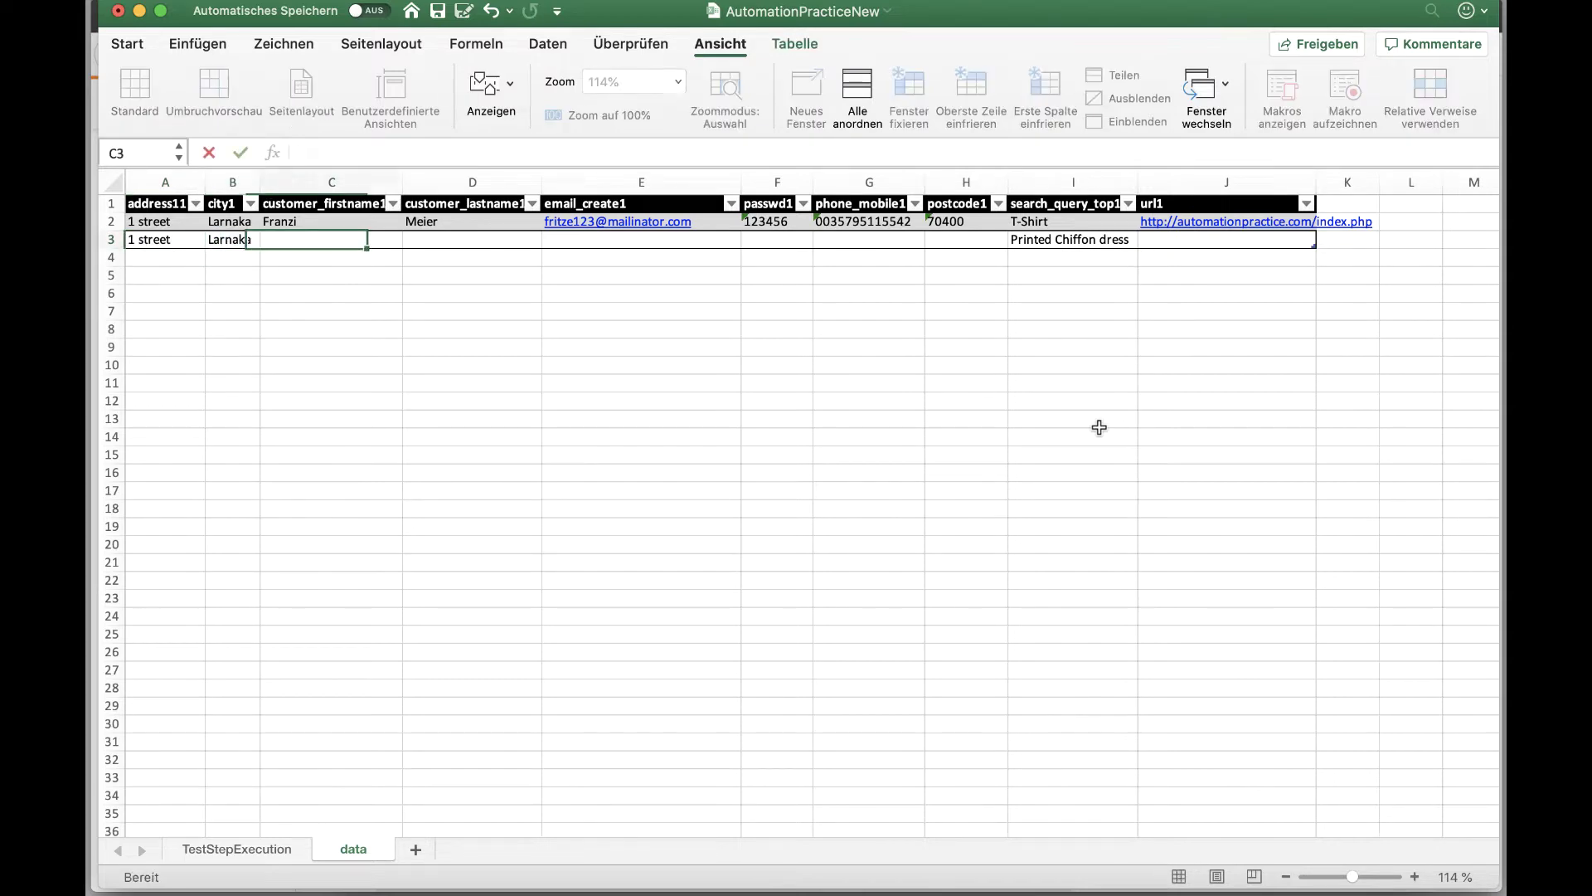
key(Tab)
key(Tab)
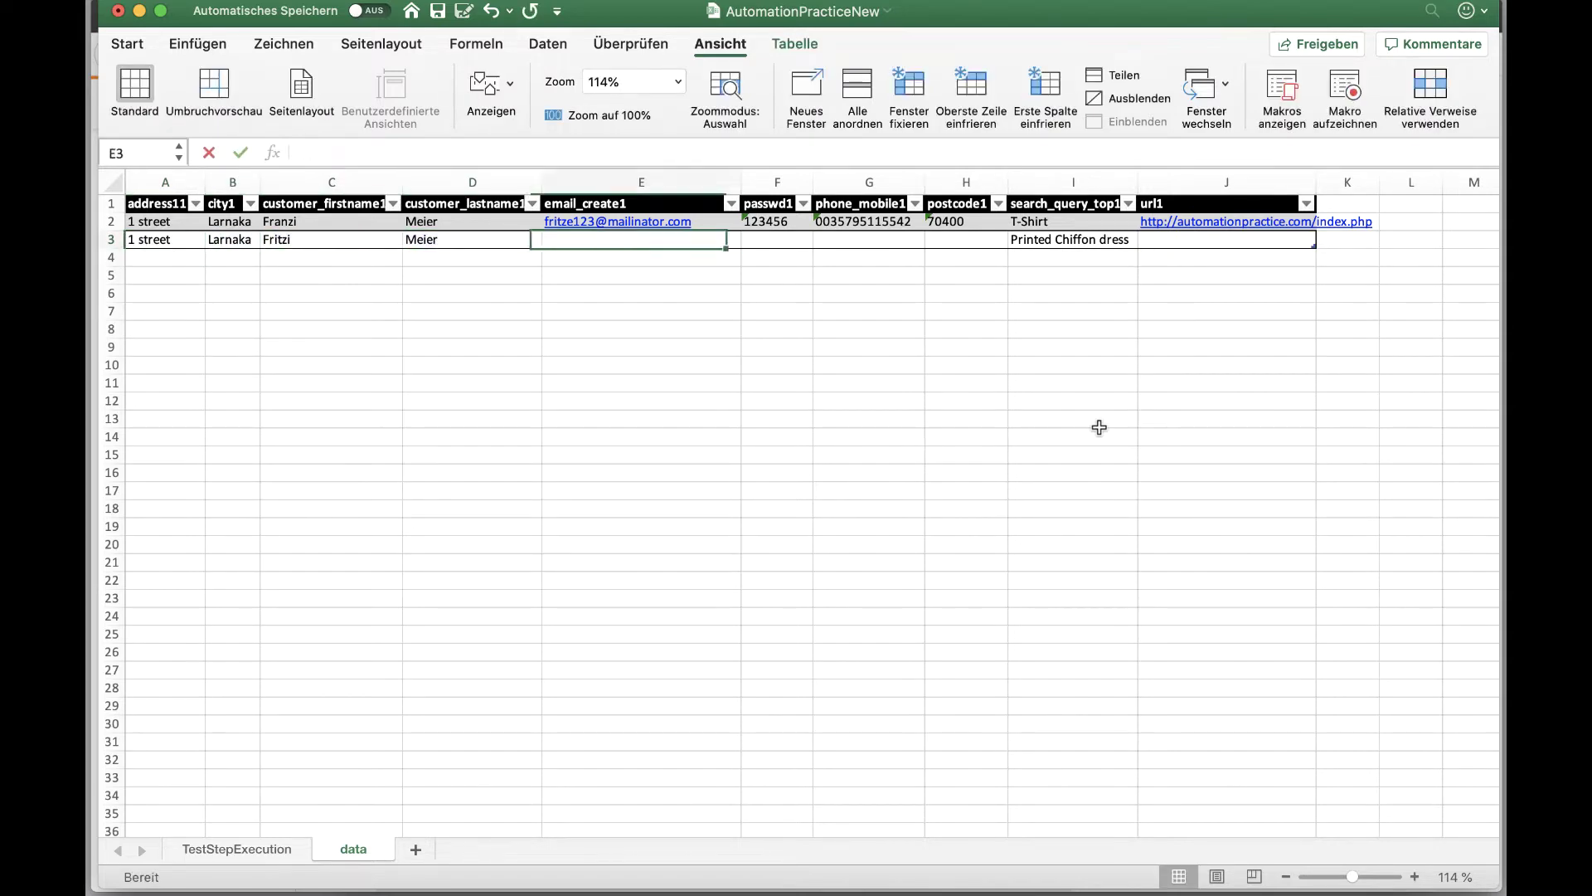
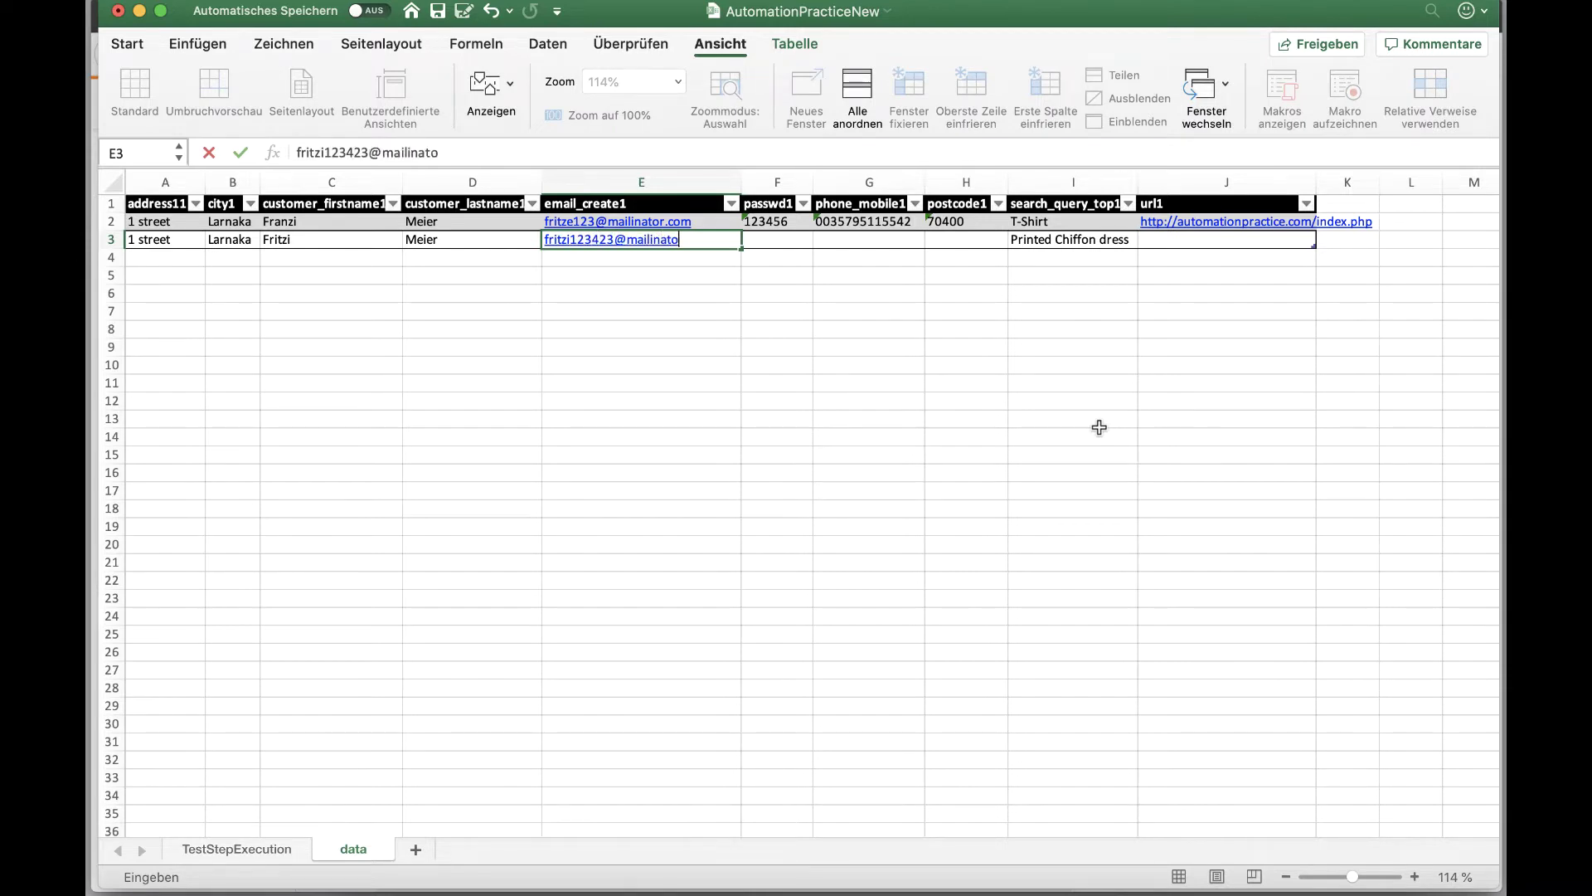
key(Tab)
Step: Complete row 3 with the password, phone number and postcode
text(123456)
key(Tab)
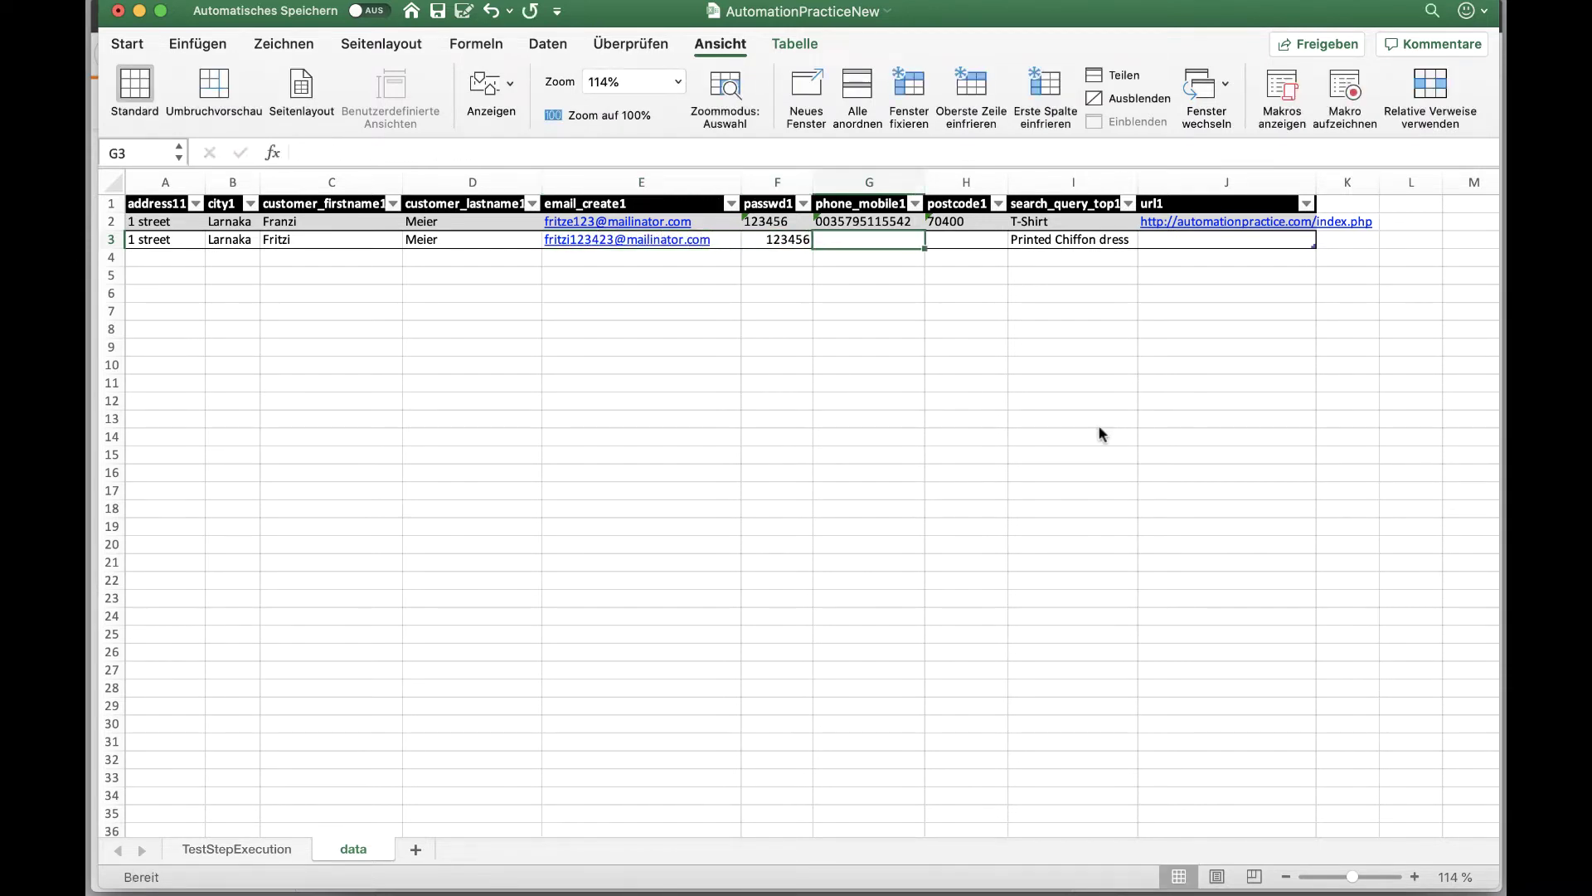
key(Return)
key(Right)
key(Up)
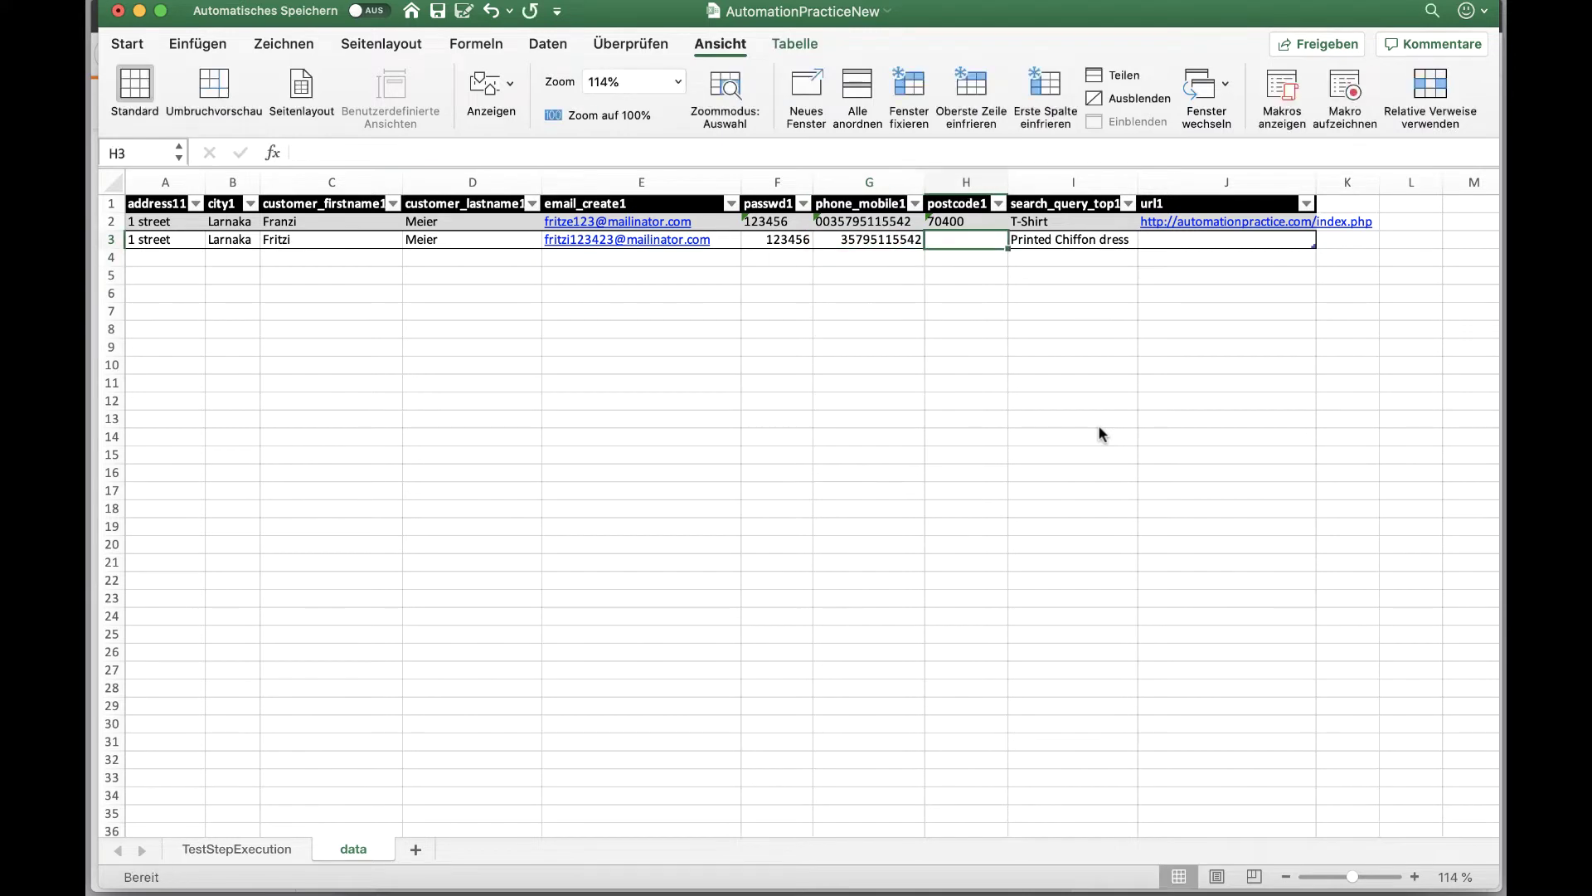
text(70500)
key(Tab)
key(Tab)
key(Up)
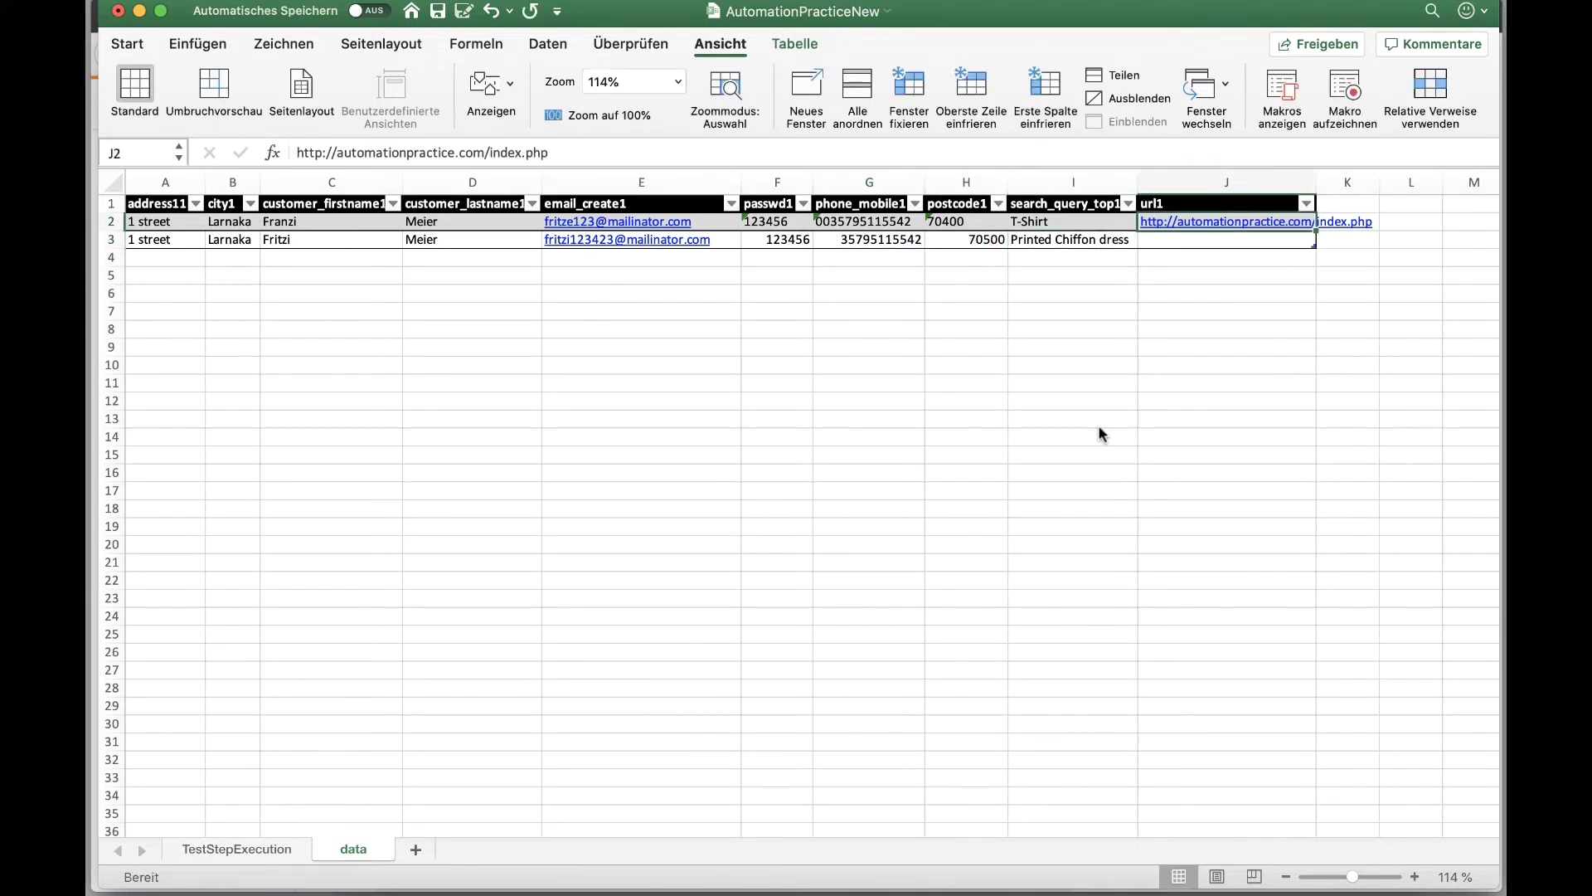
Step: Copy the index.php start URL from J2 into J3, then switch to the Startpage search in Firefox
key(super+c)
key(Down)
key(super+v)
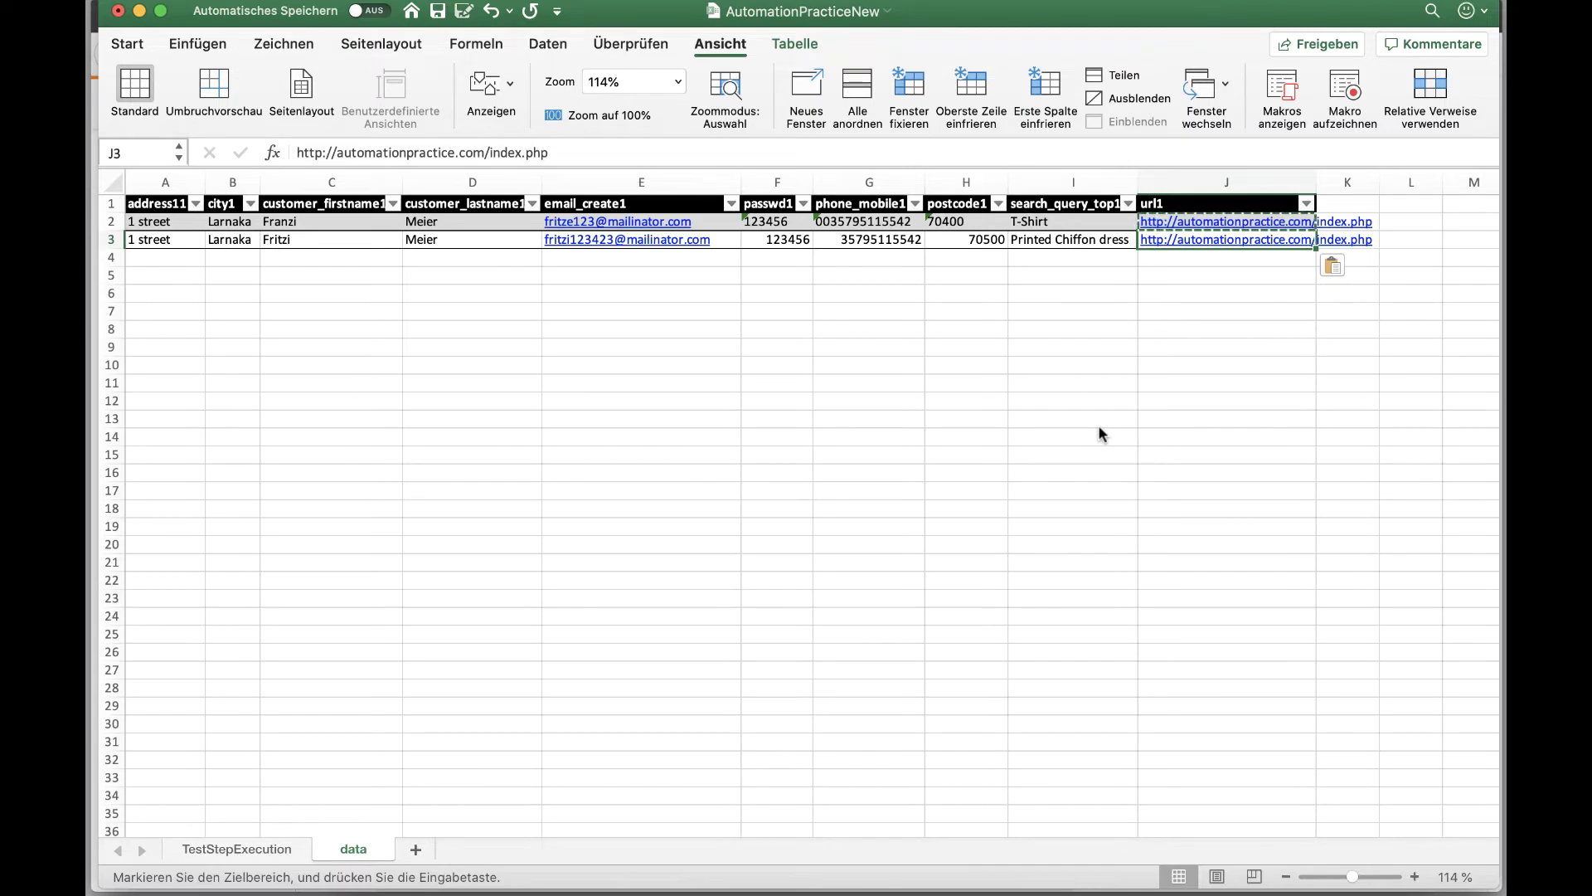
key(super+Tab)
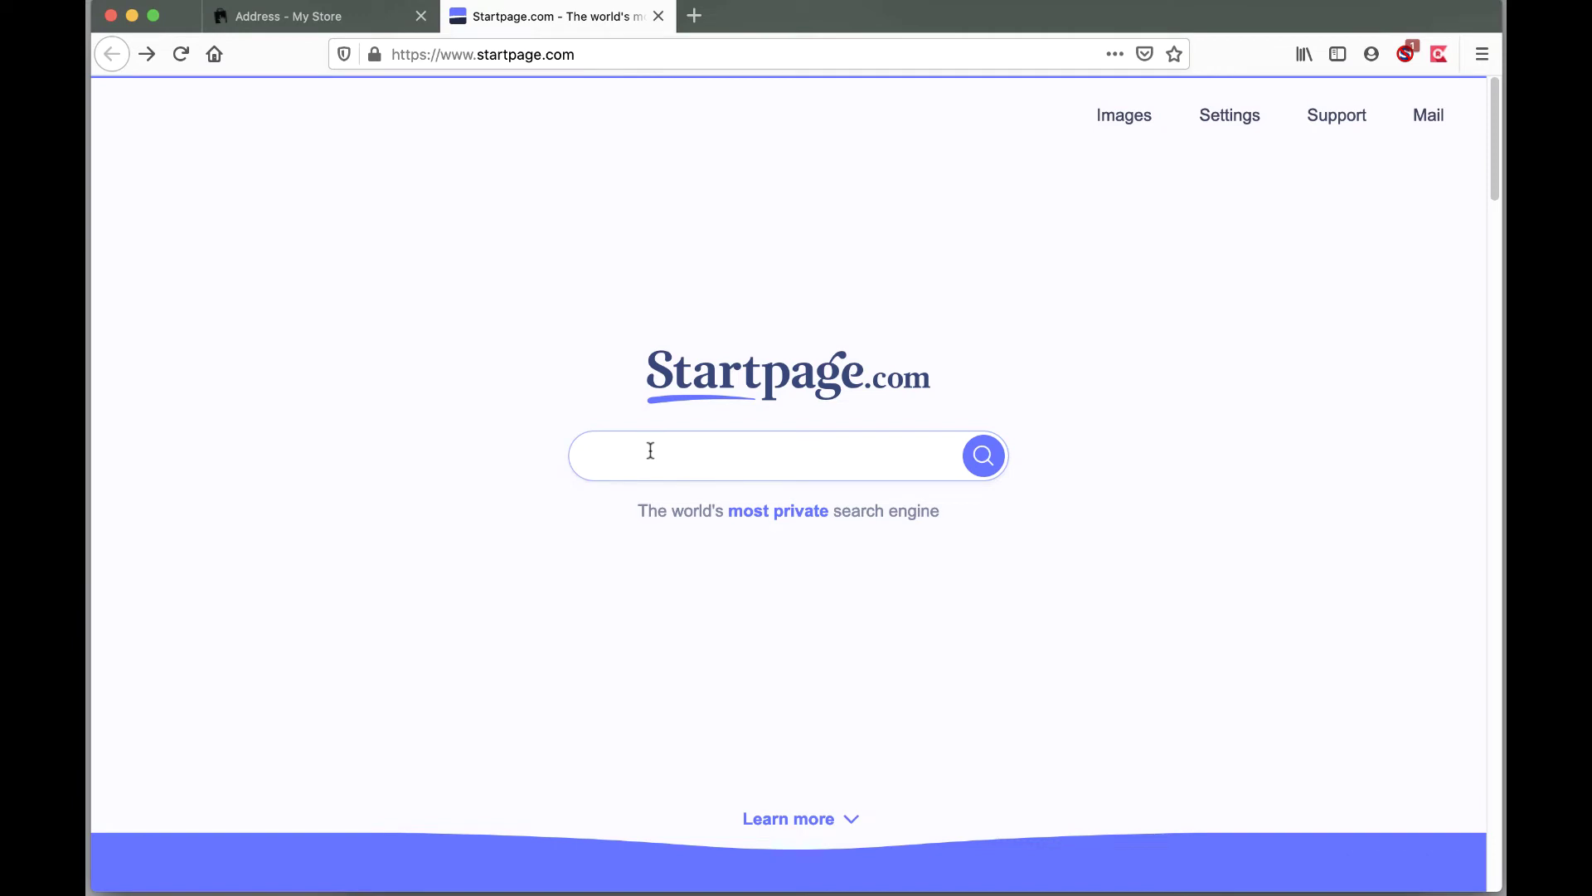
Step: Search Startpage for 'truepath plugin firefox' and add the TruePath extension to Firefox
text(truepath plugin firefox)
key(Return)
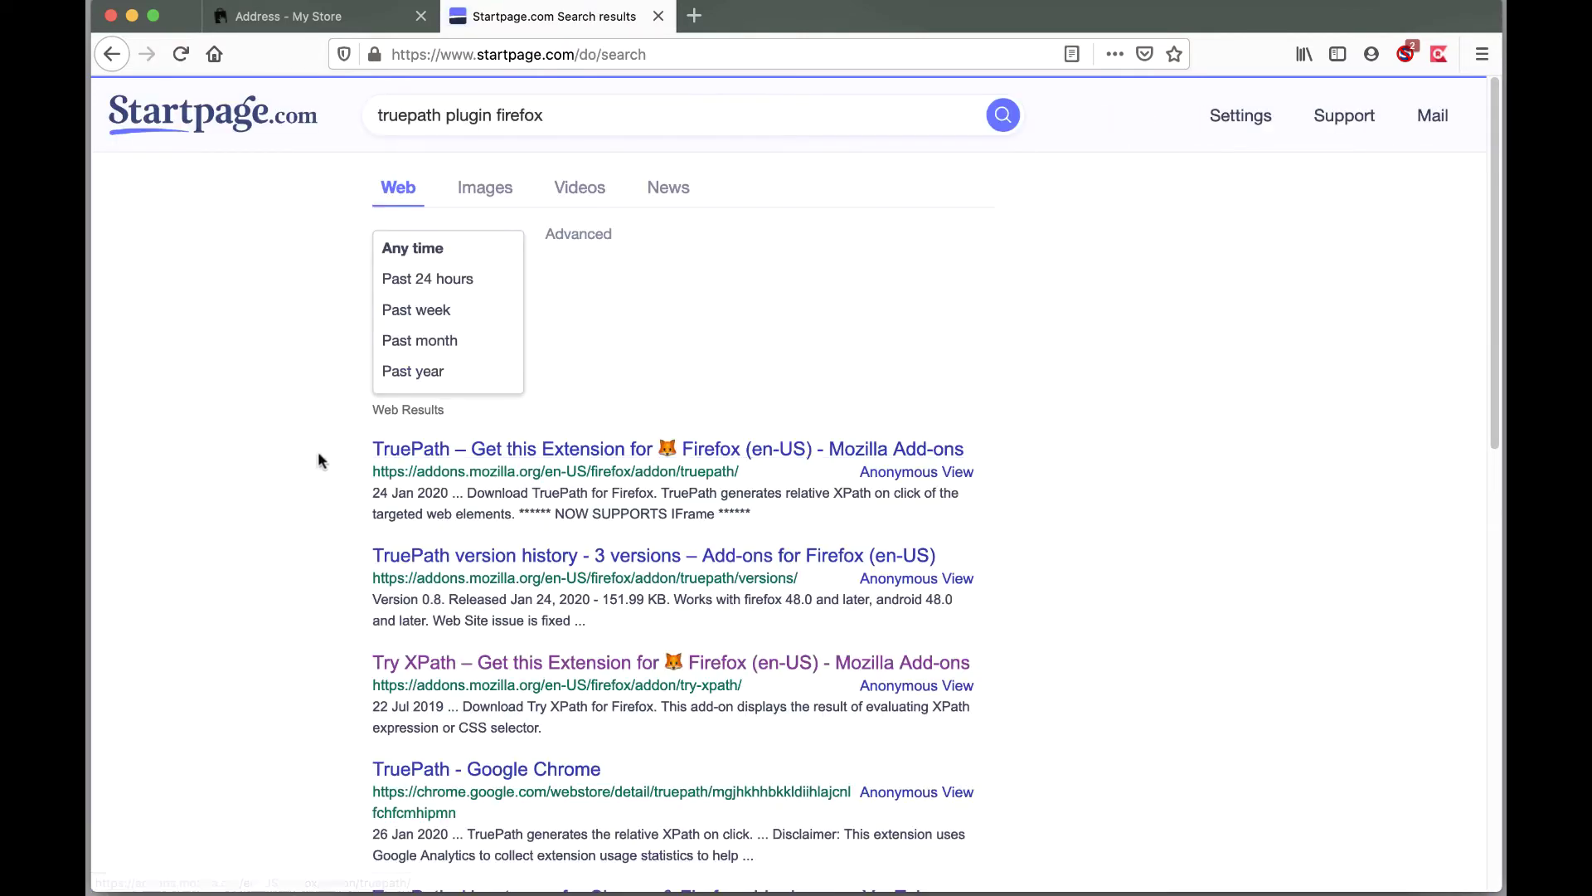
click(525, 452)
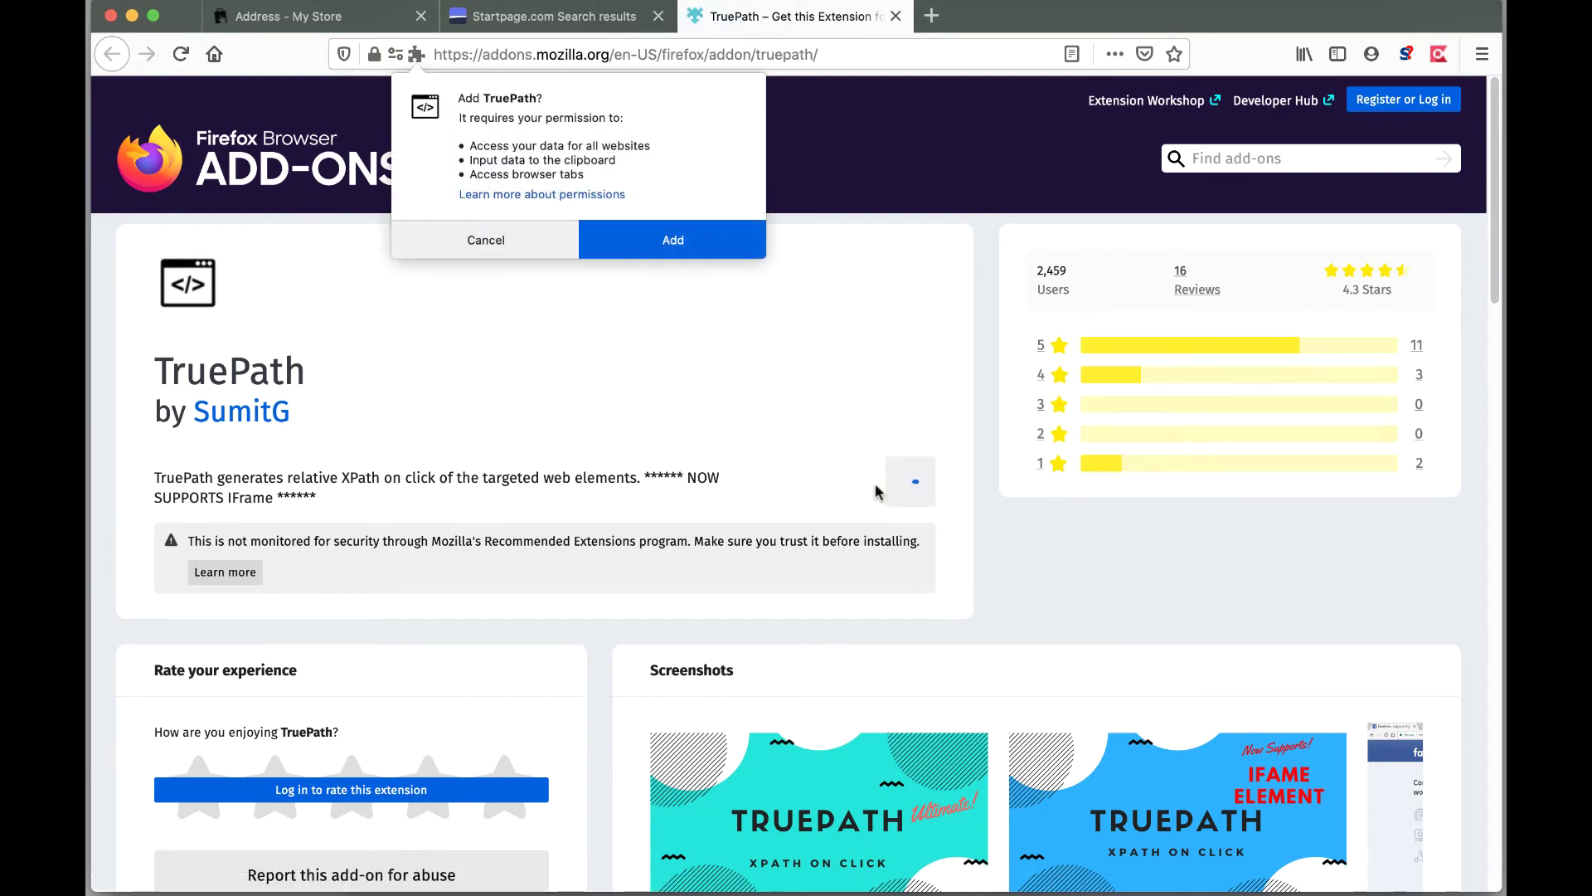
click(597, 253)
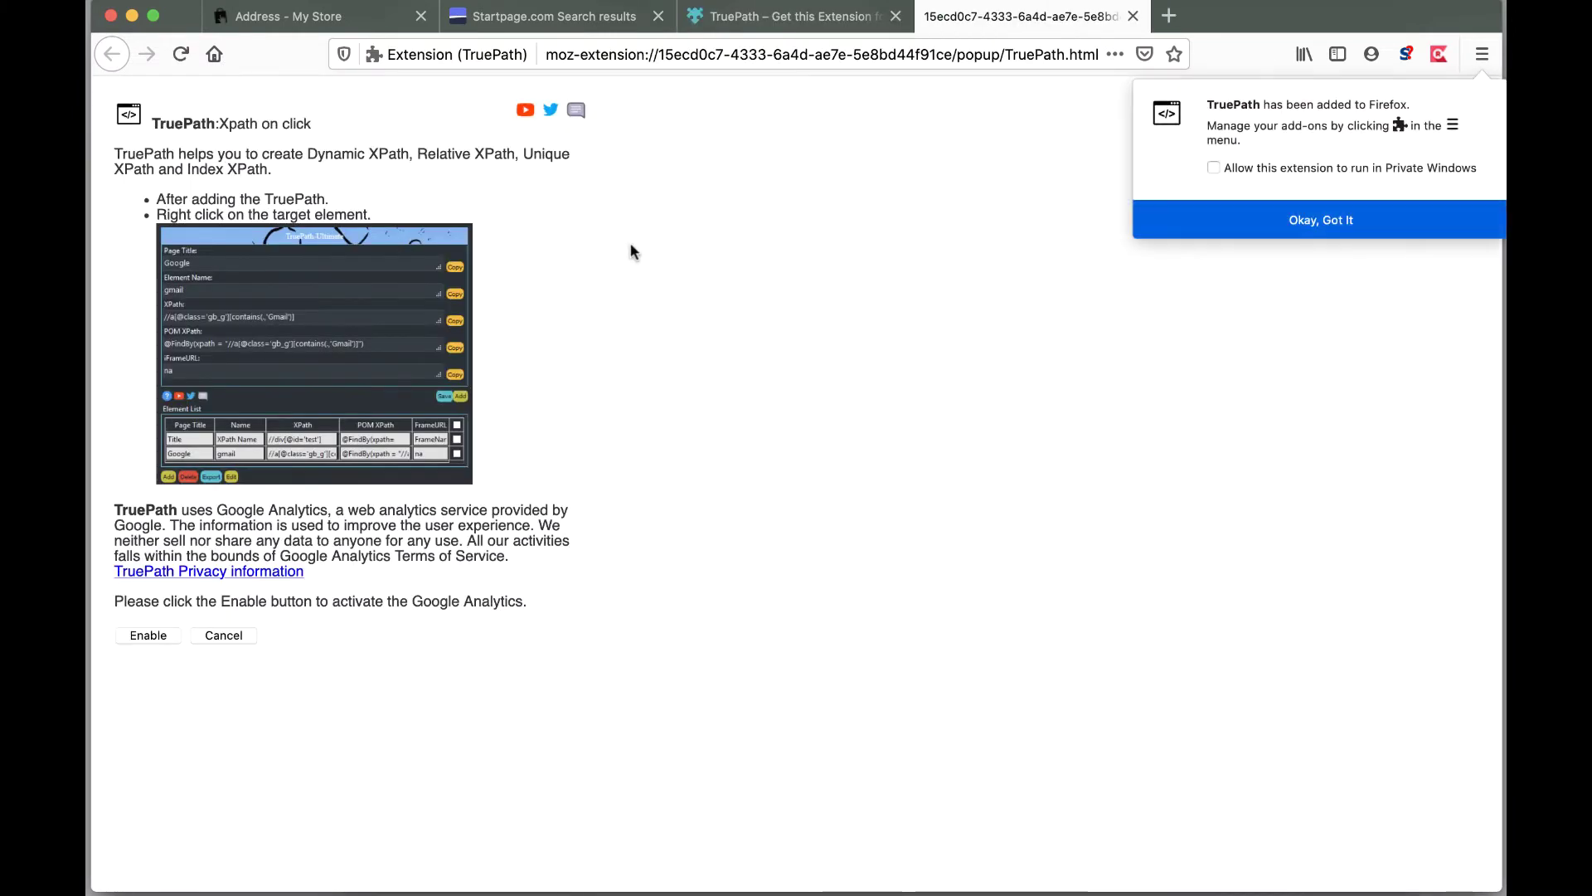
click(1132, 16)
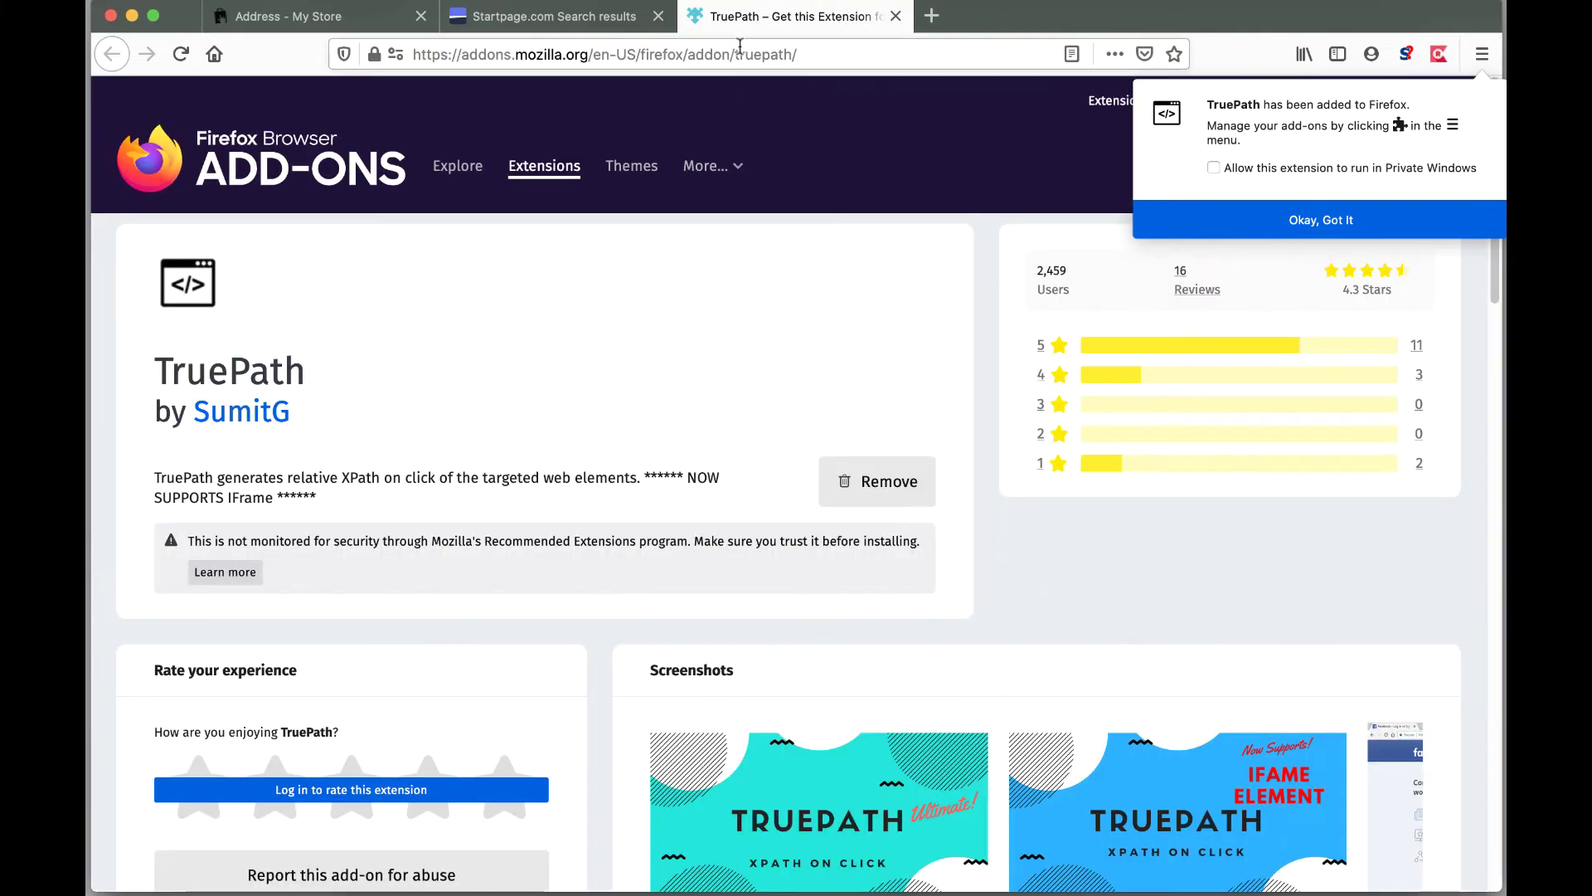
click(279, 21)
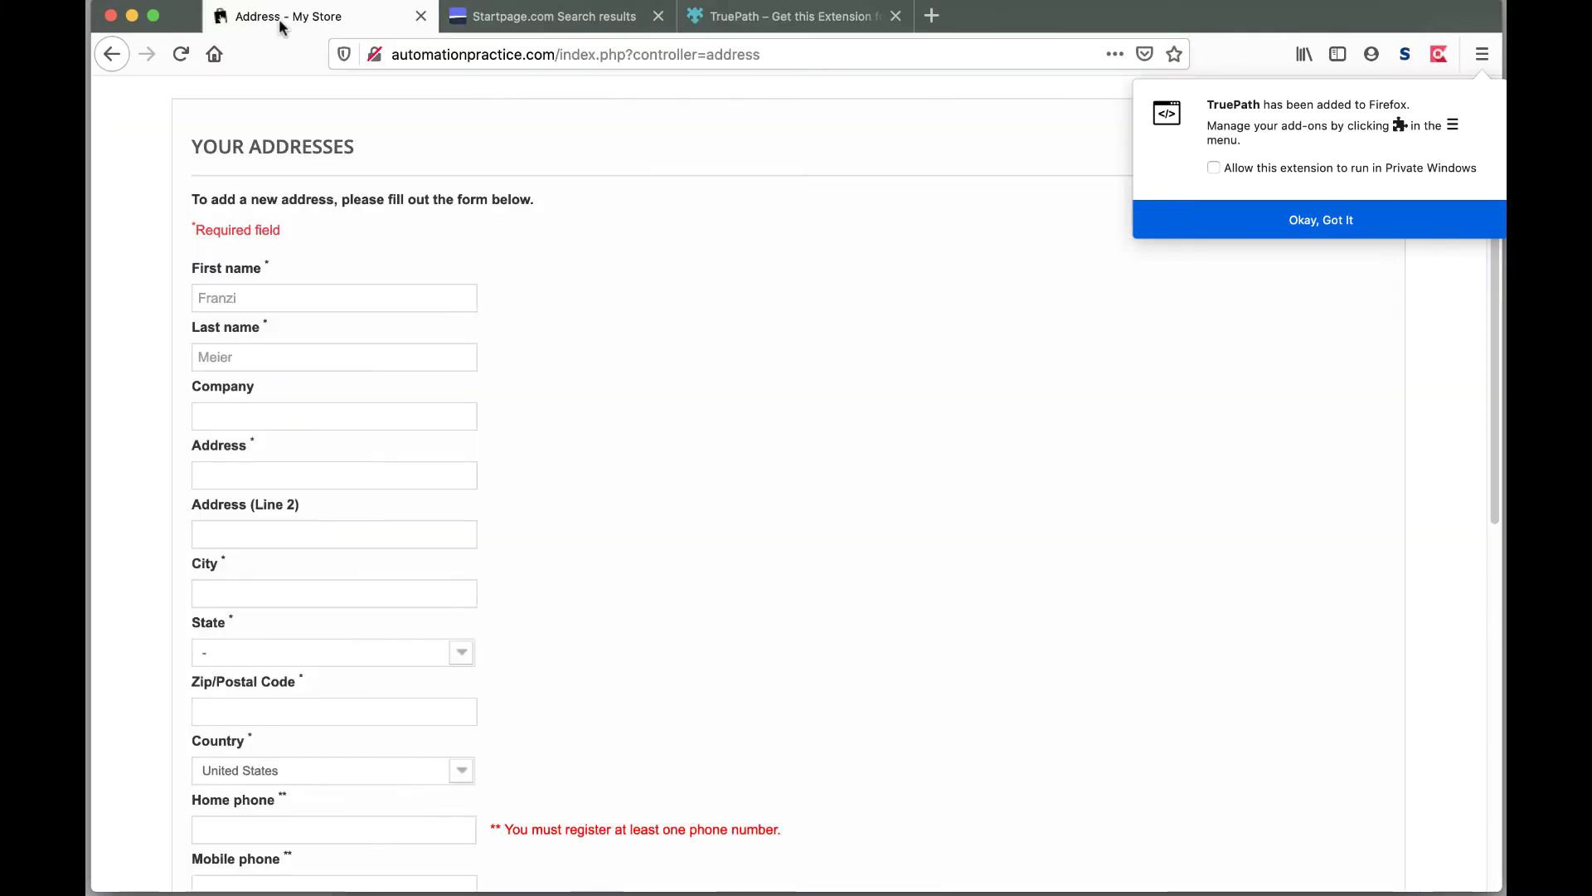
click(1331, 220)
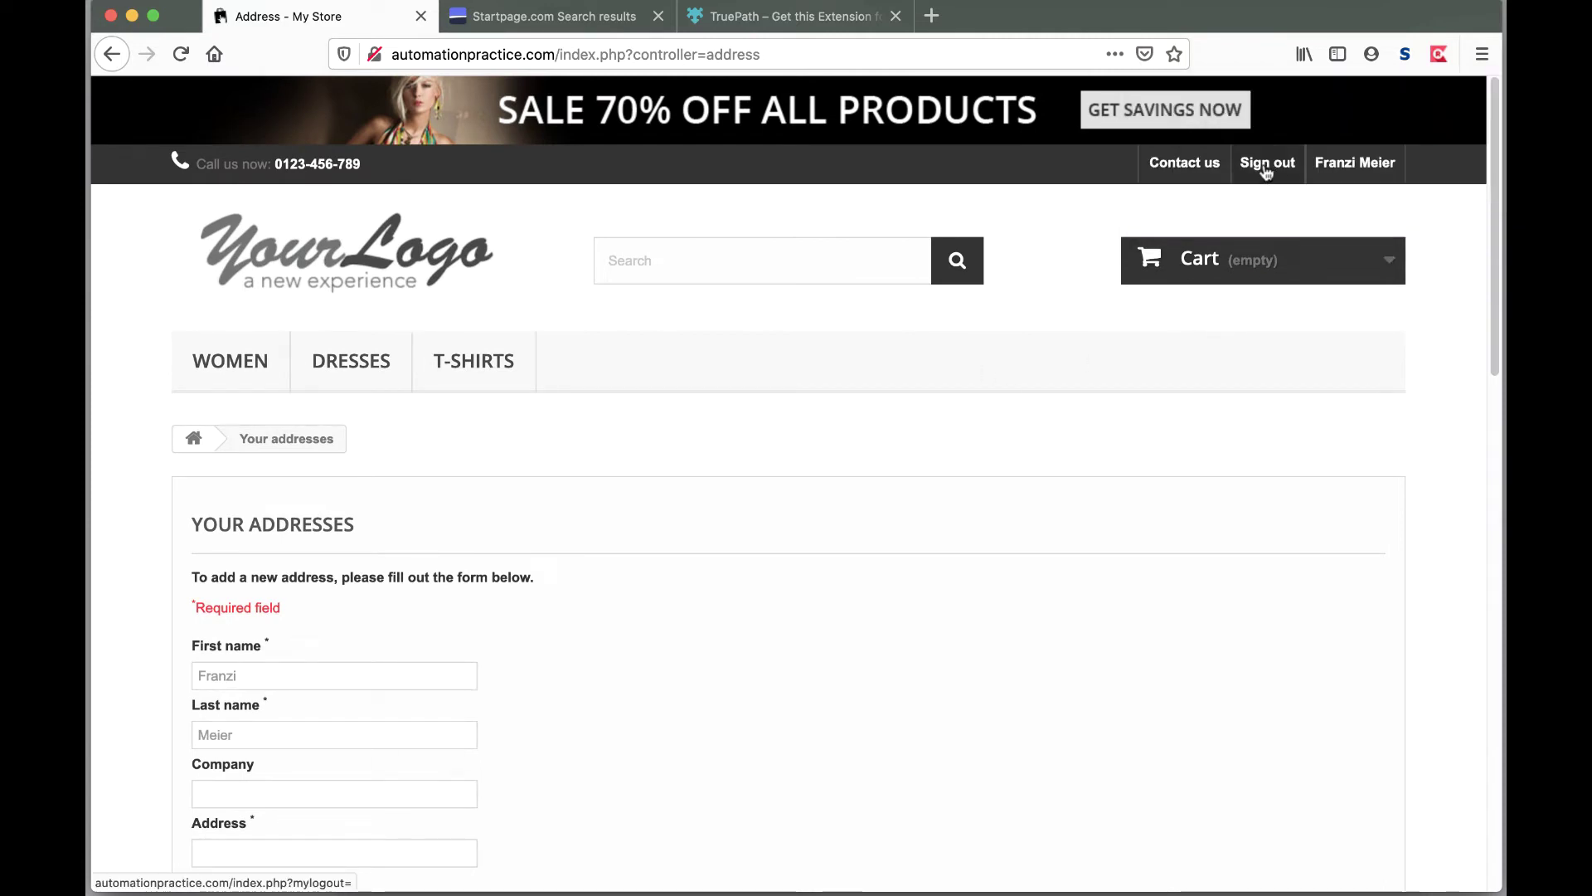
right_click(1266, 171)
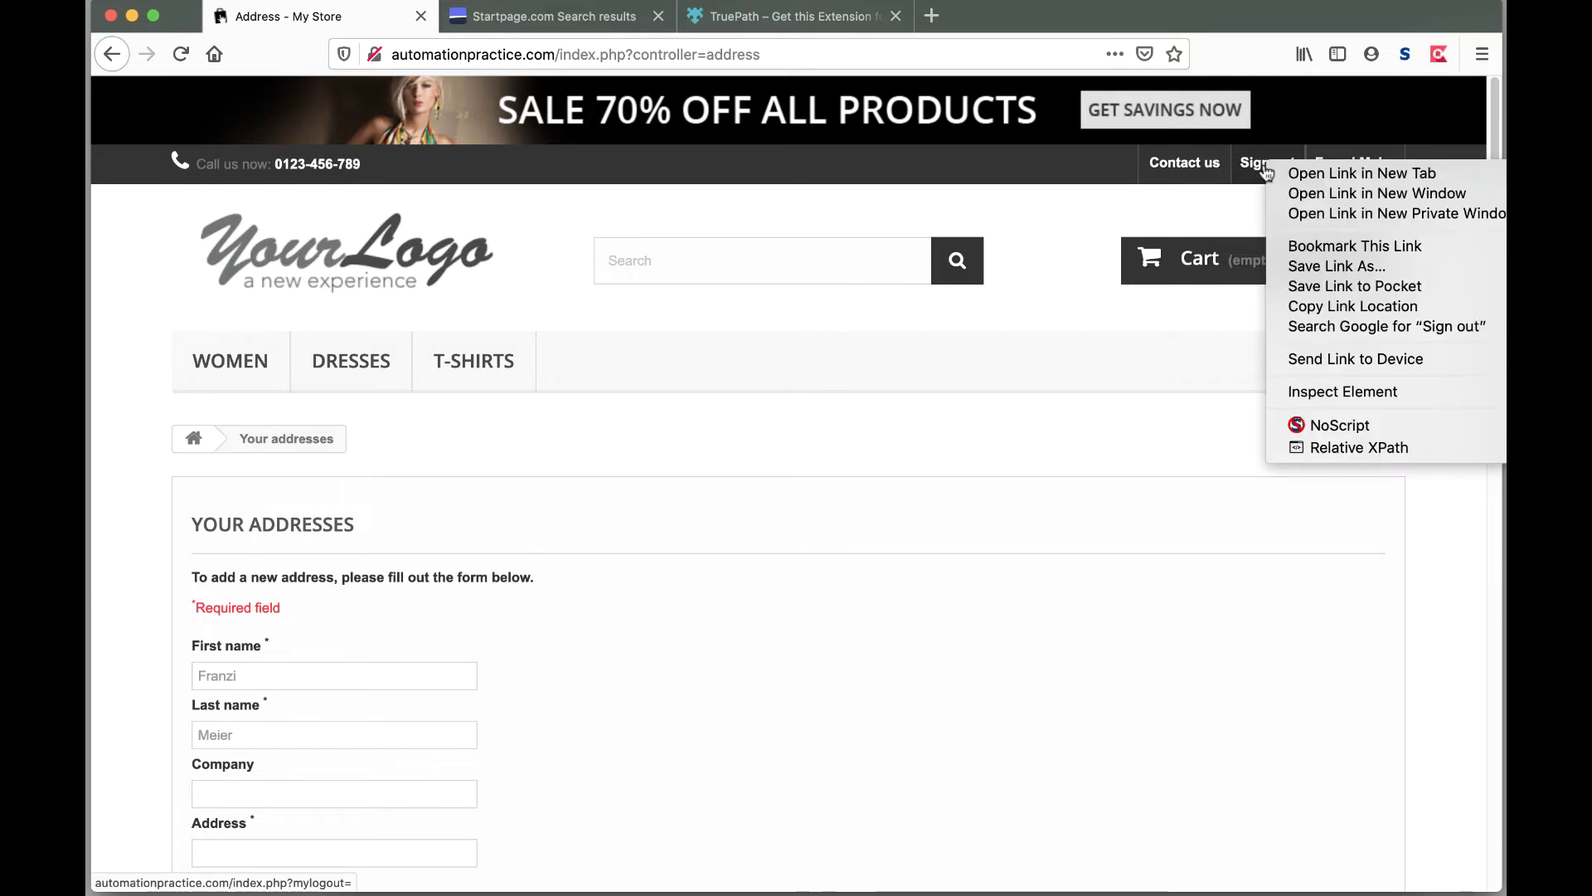
mouse_move(1318, 448)
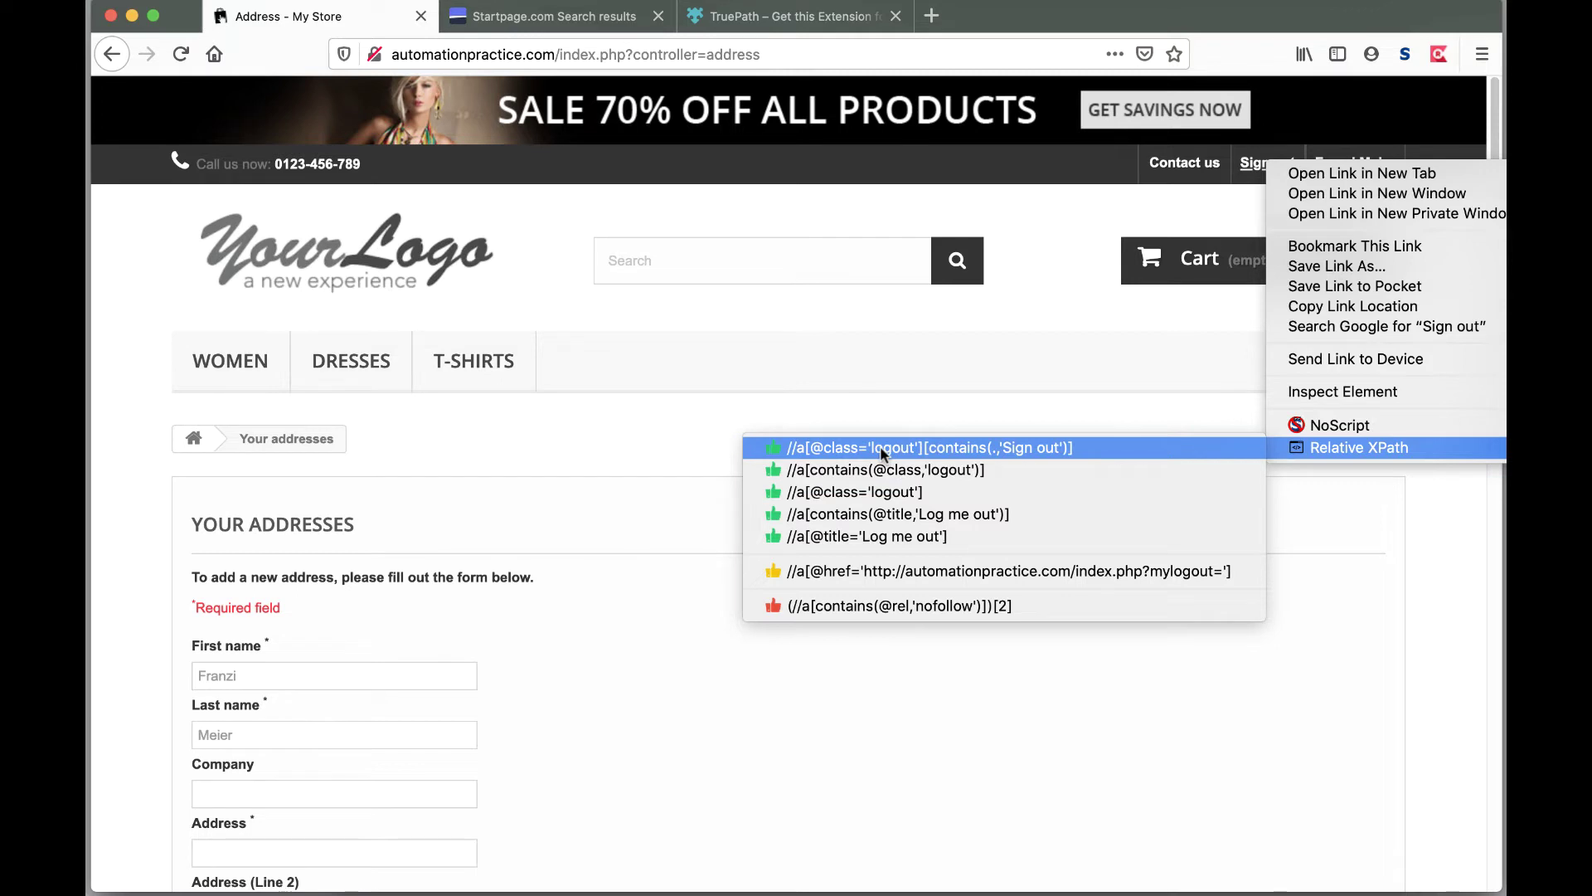
click(881, 448)
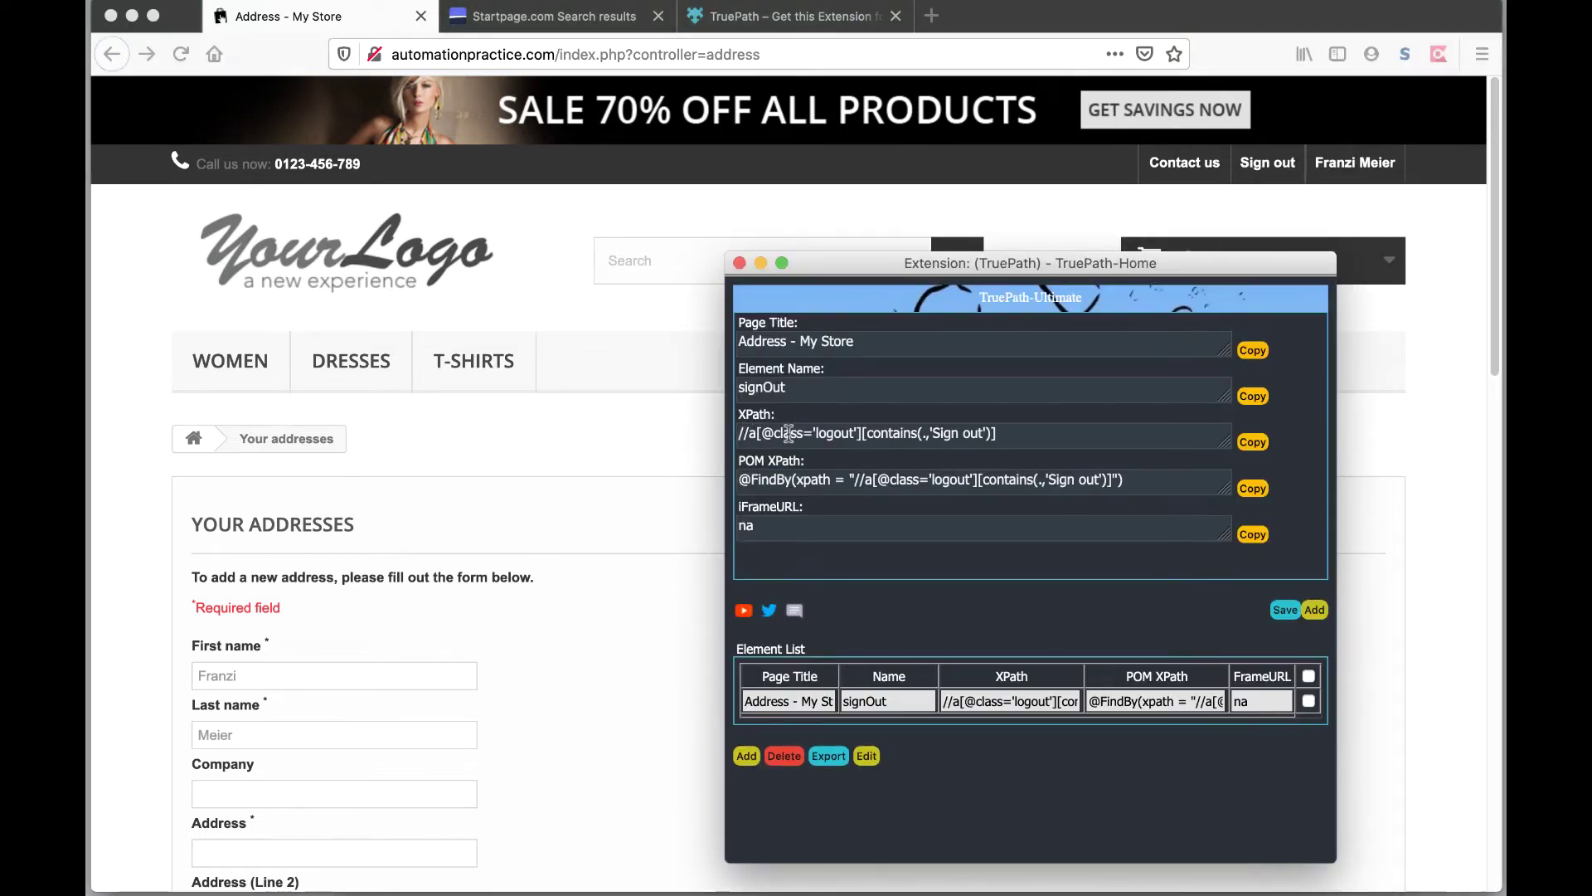
click(1254, 442)
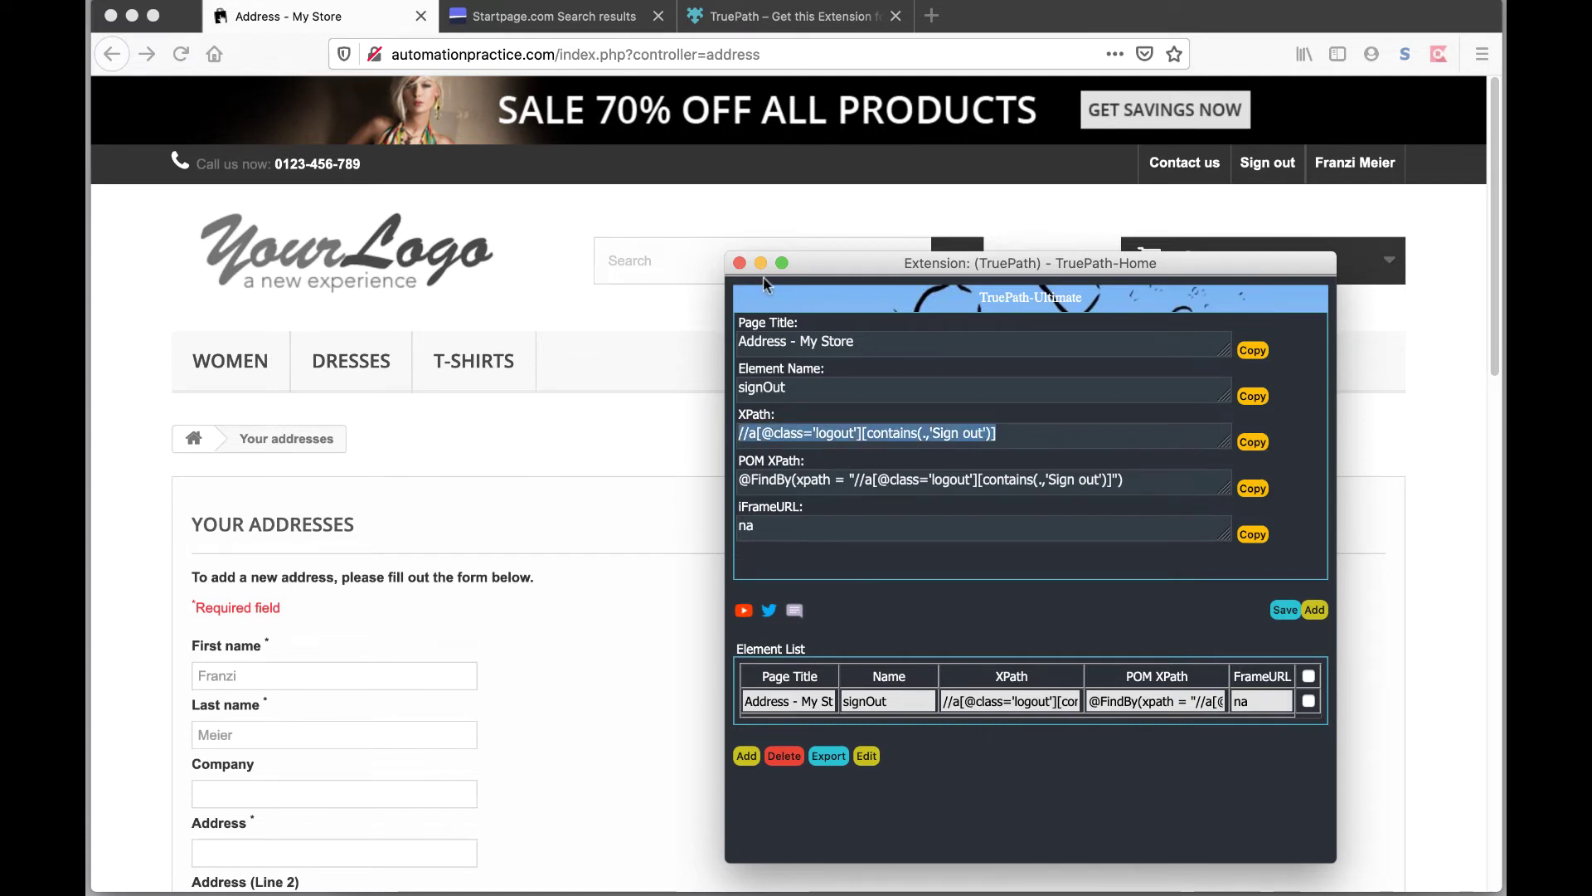
click(739, 263)
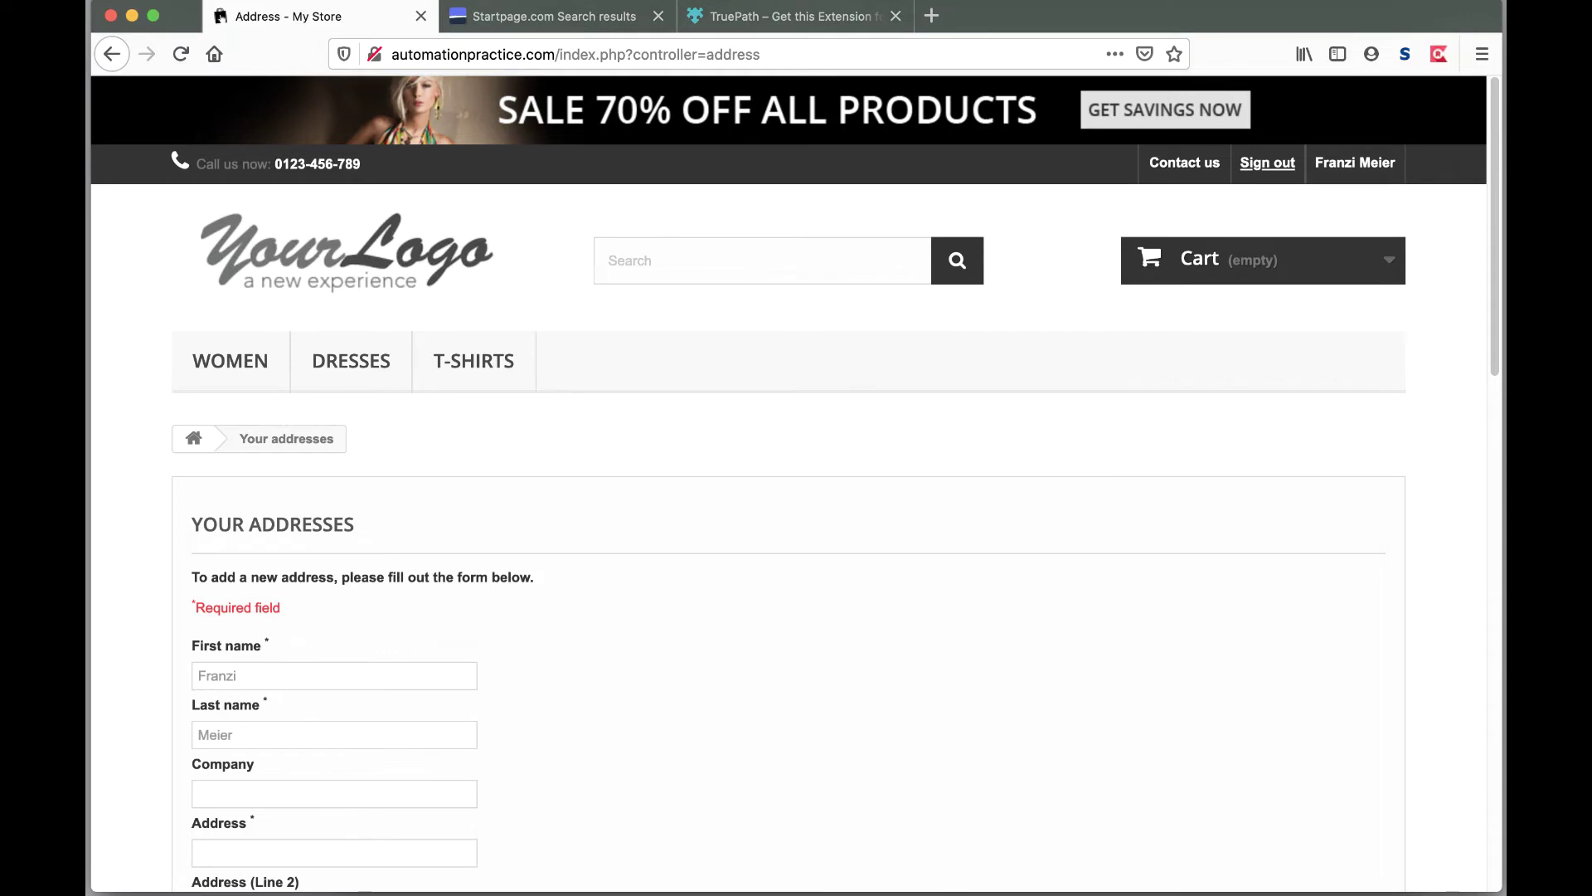
key(super+Tab)
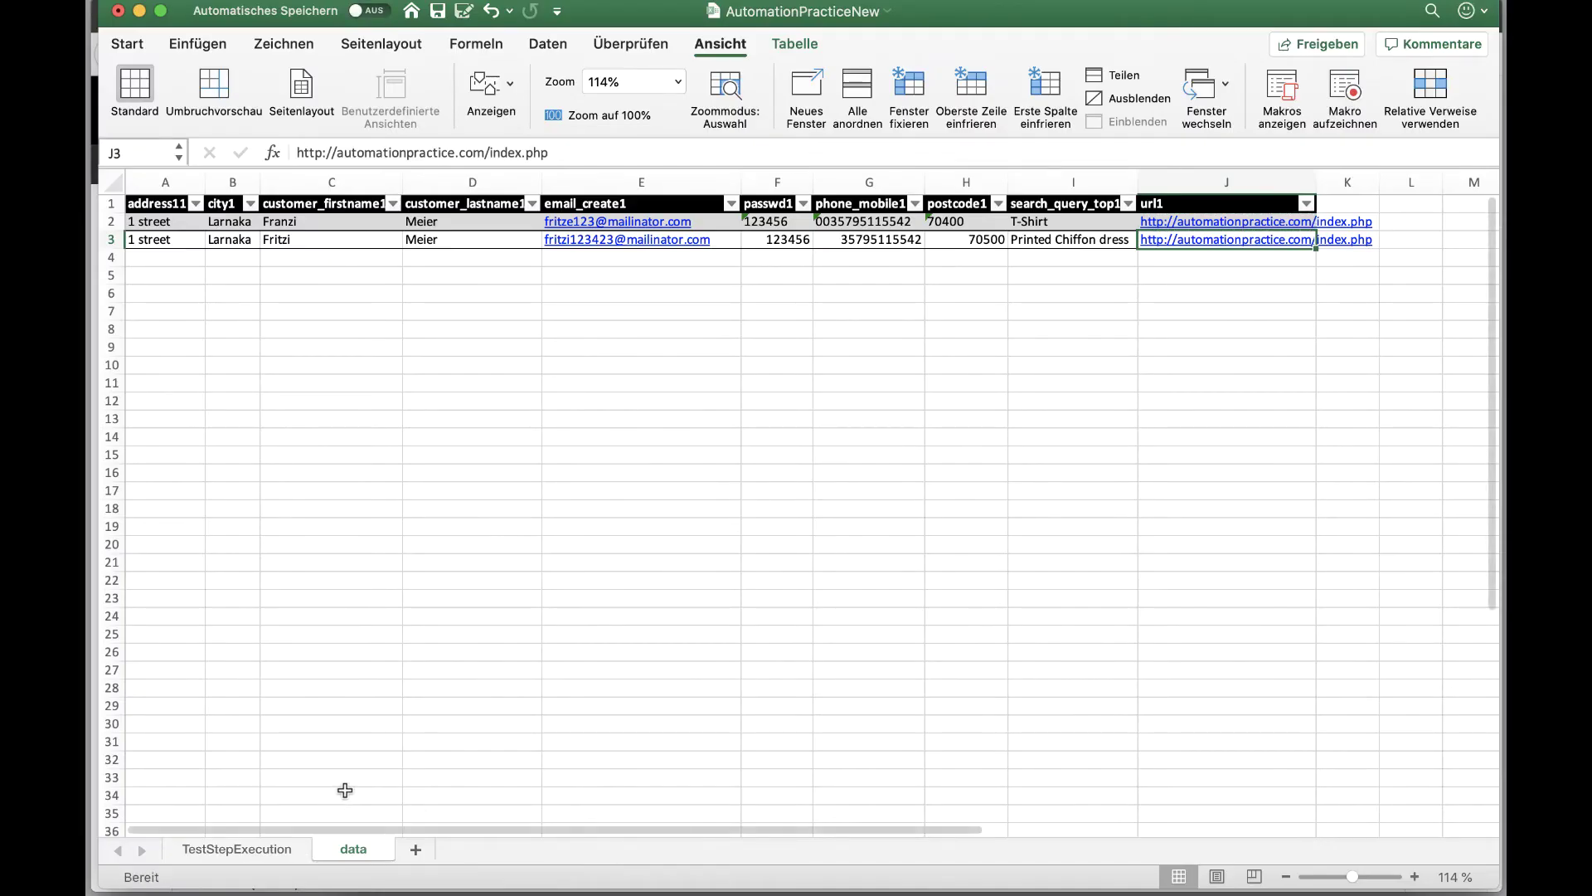
Step: In TestStepExecution row 45, paste the Sign out XPath into C45 and enter click and xpath in A45:B45
click(212, 847)
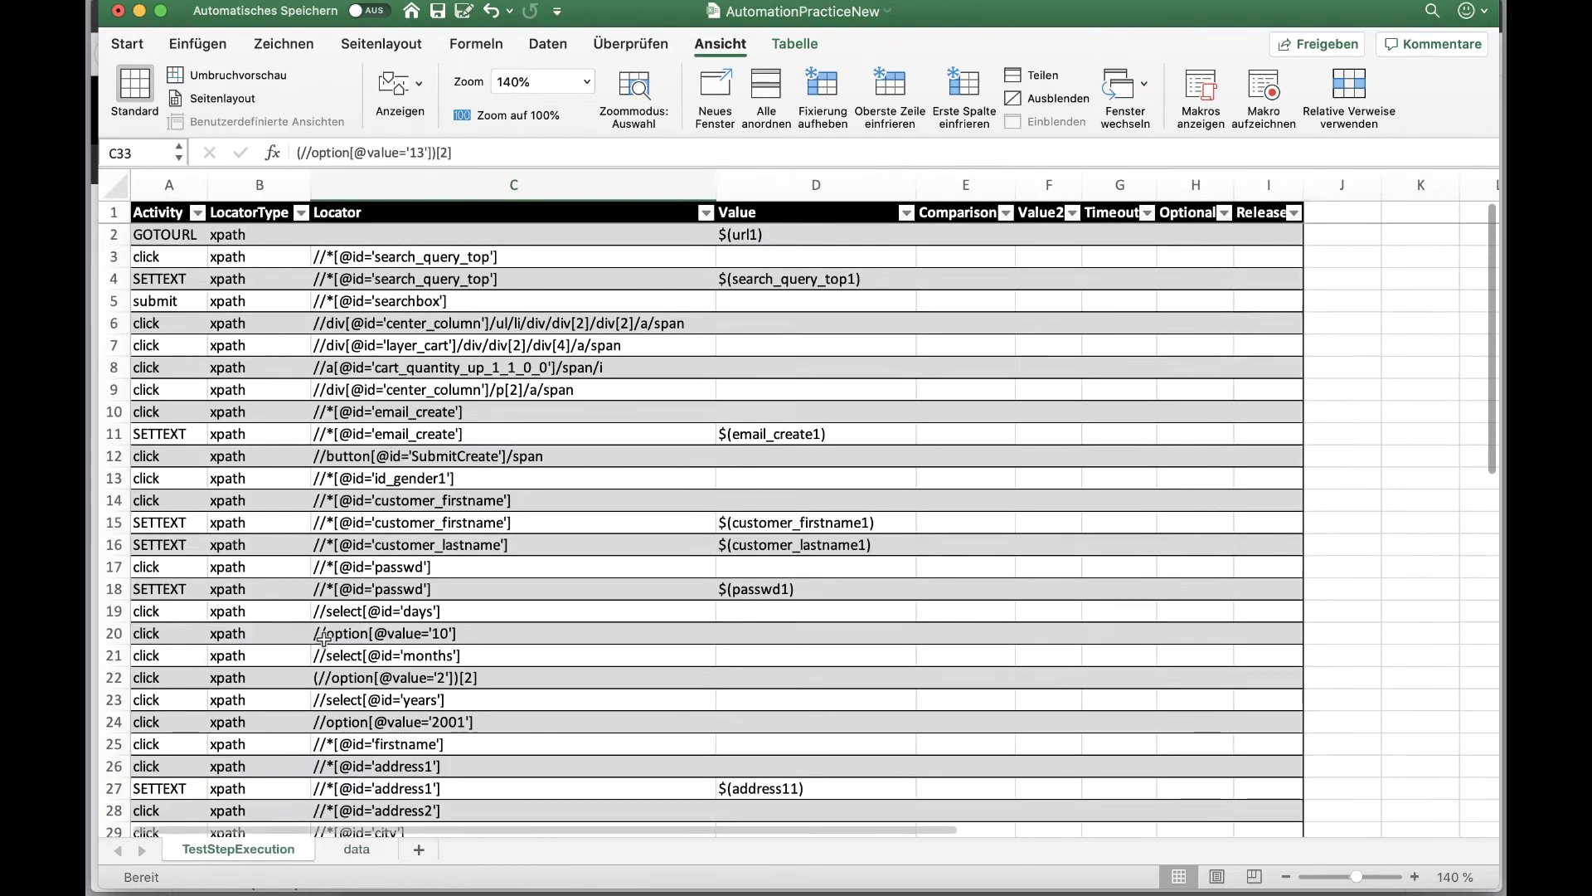
scroll(324, 639, down, 3)
scroll(323, 639, down, 10)
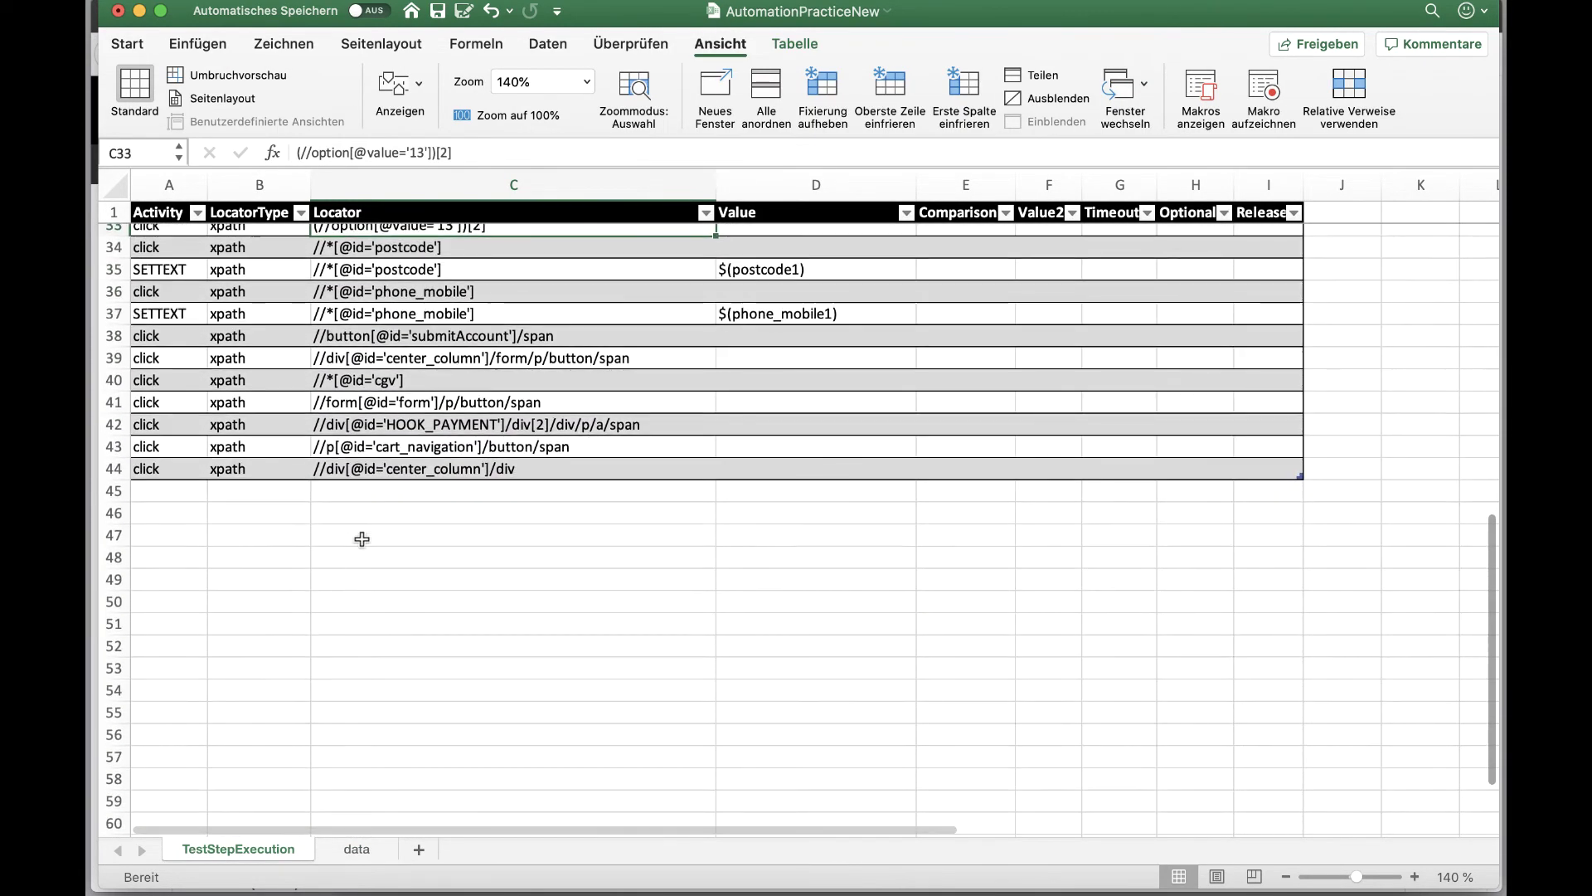
click(364, 494)
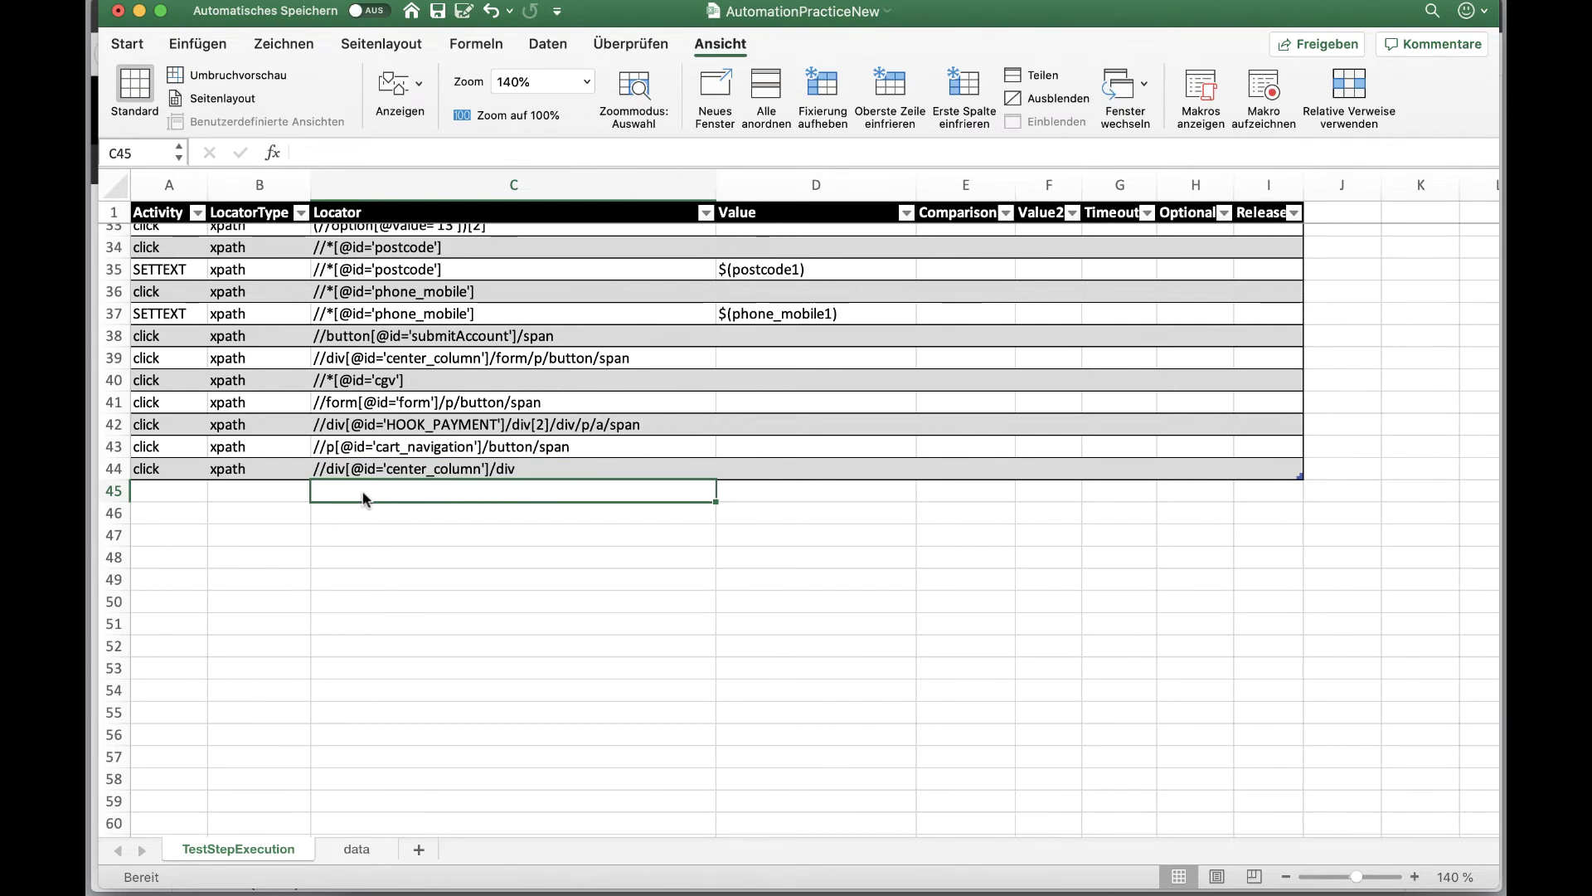
key(super+v)
click(155, 493)
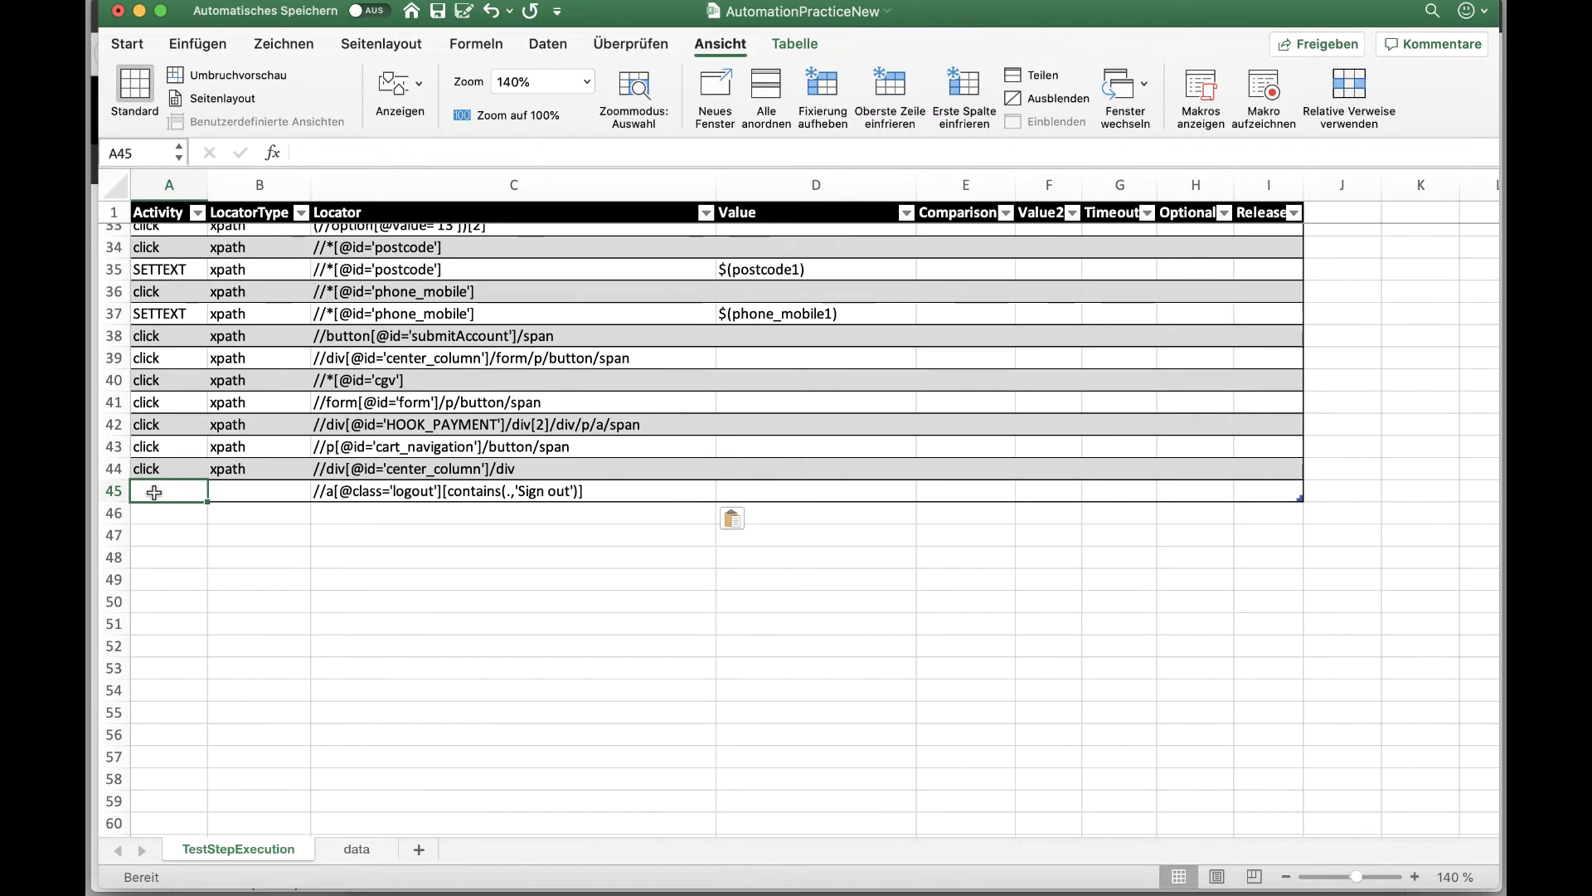
double_click(155, 492)
text(click)
key(Tab)
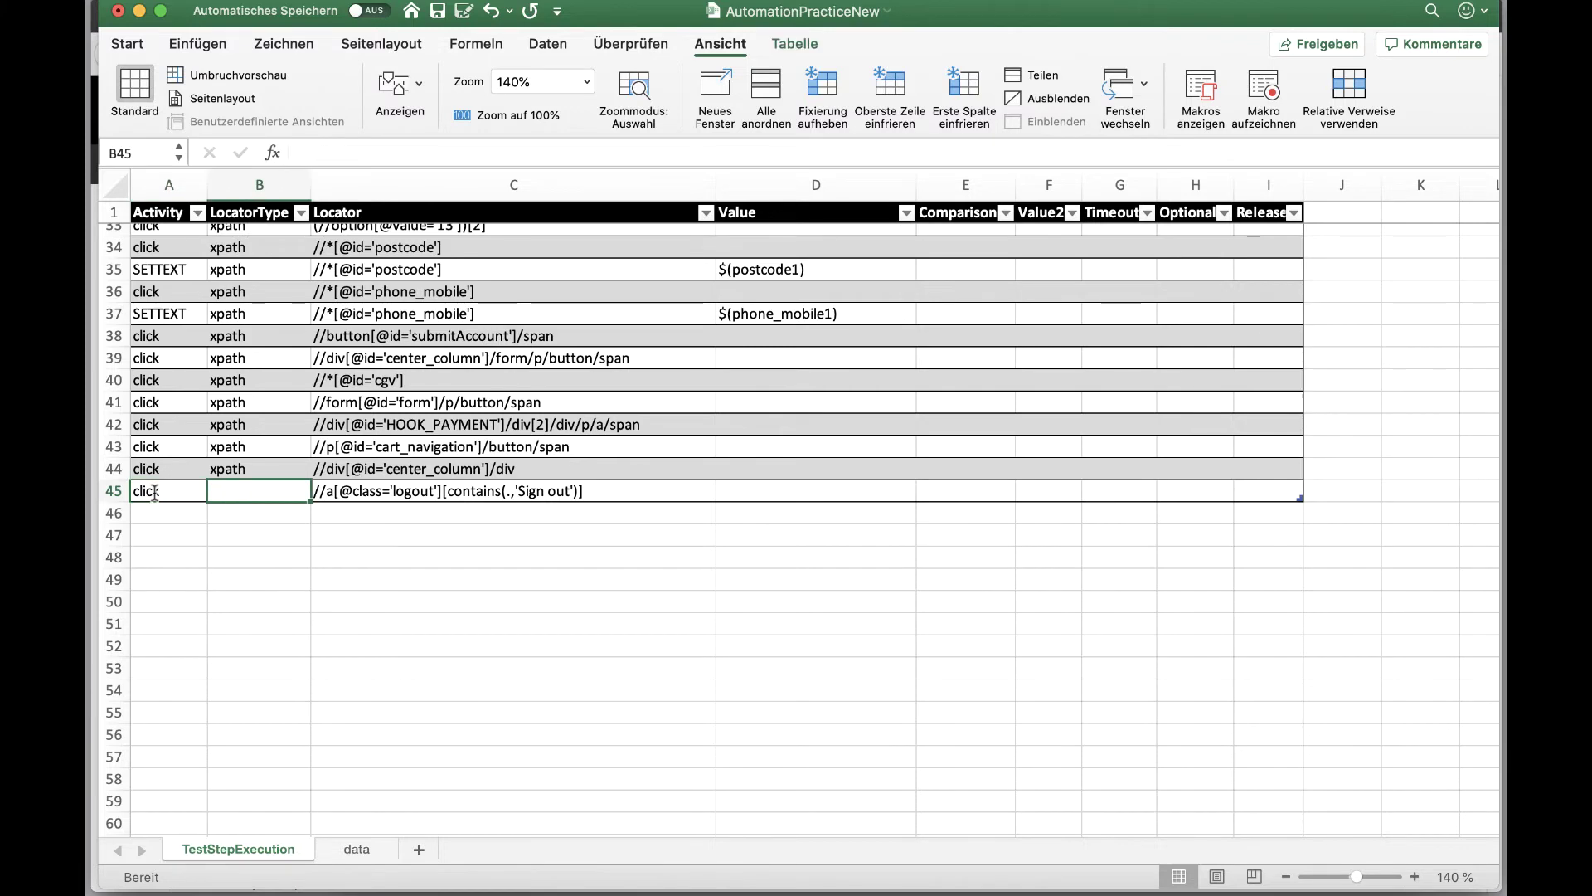
text(xpath)
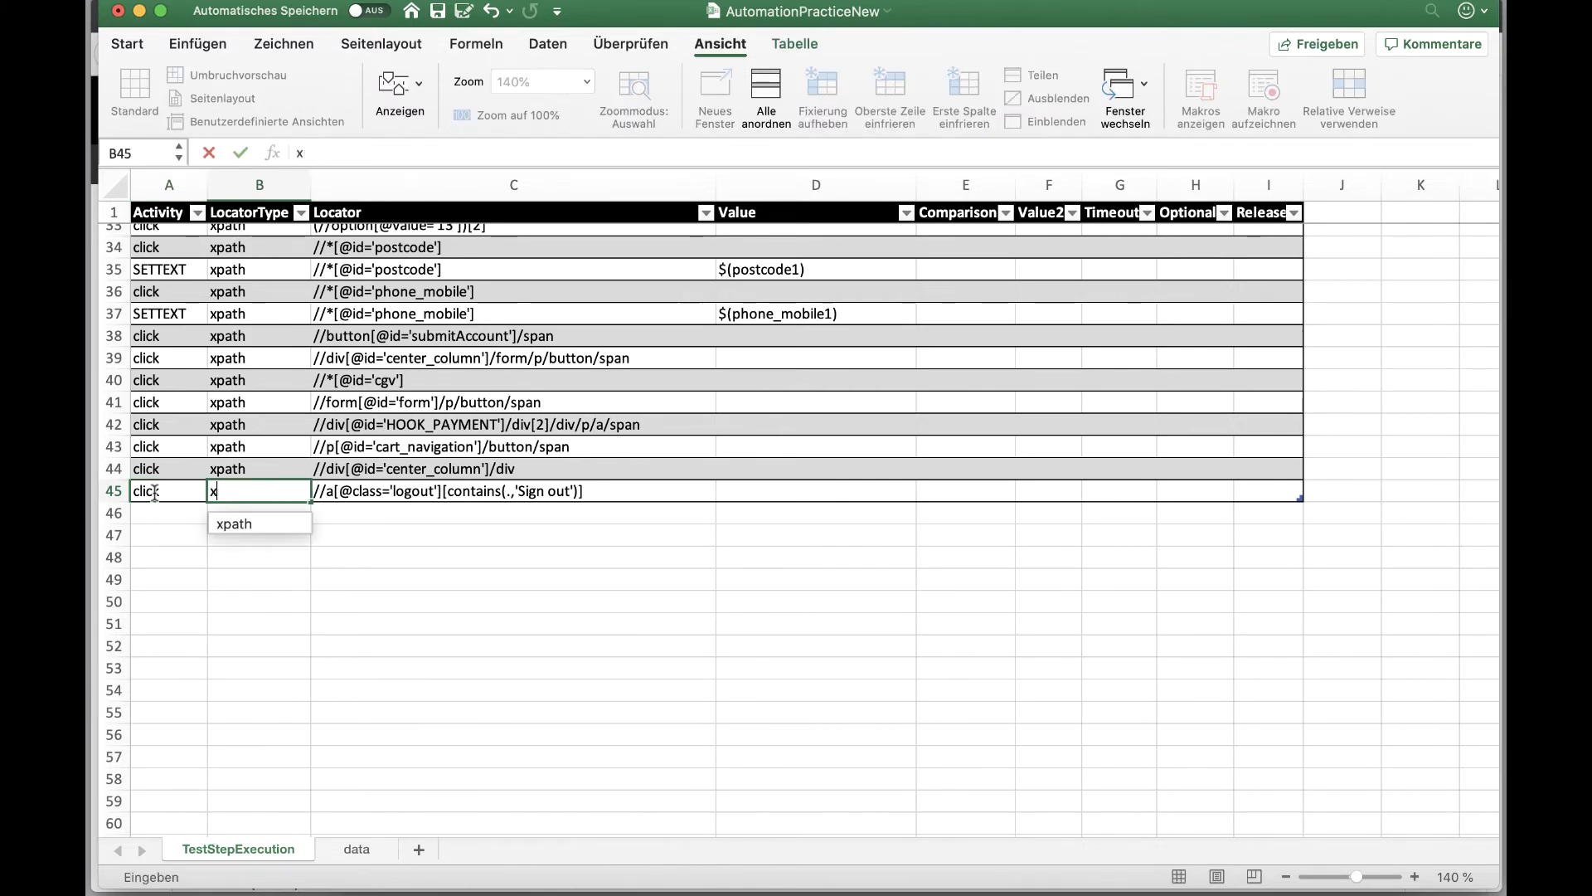
key(Tab)
key(Tab)
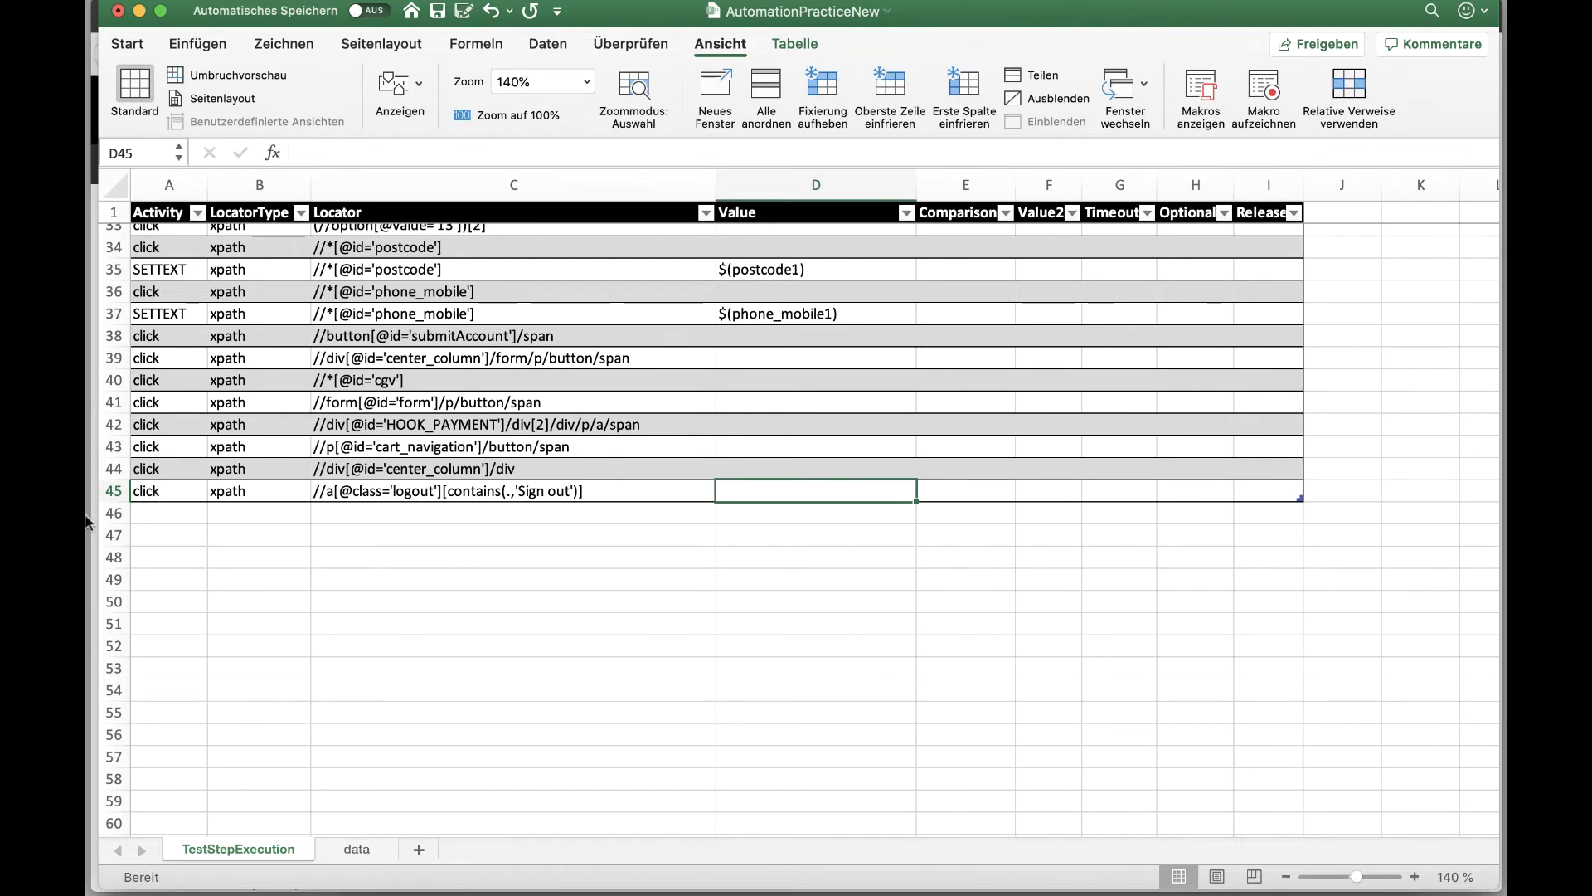
click(350, 849)
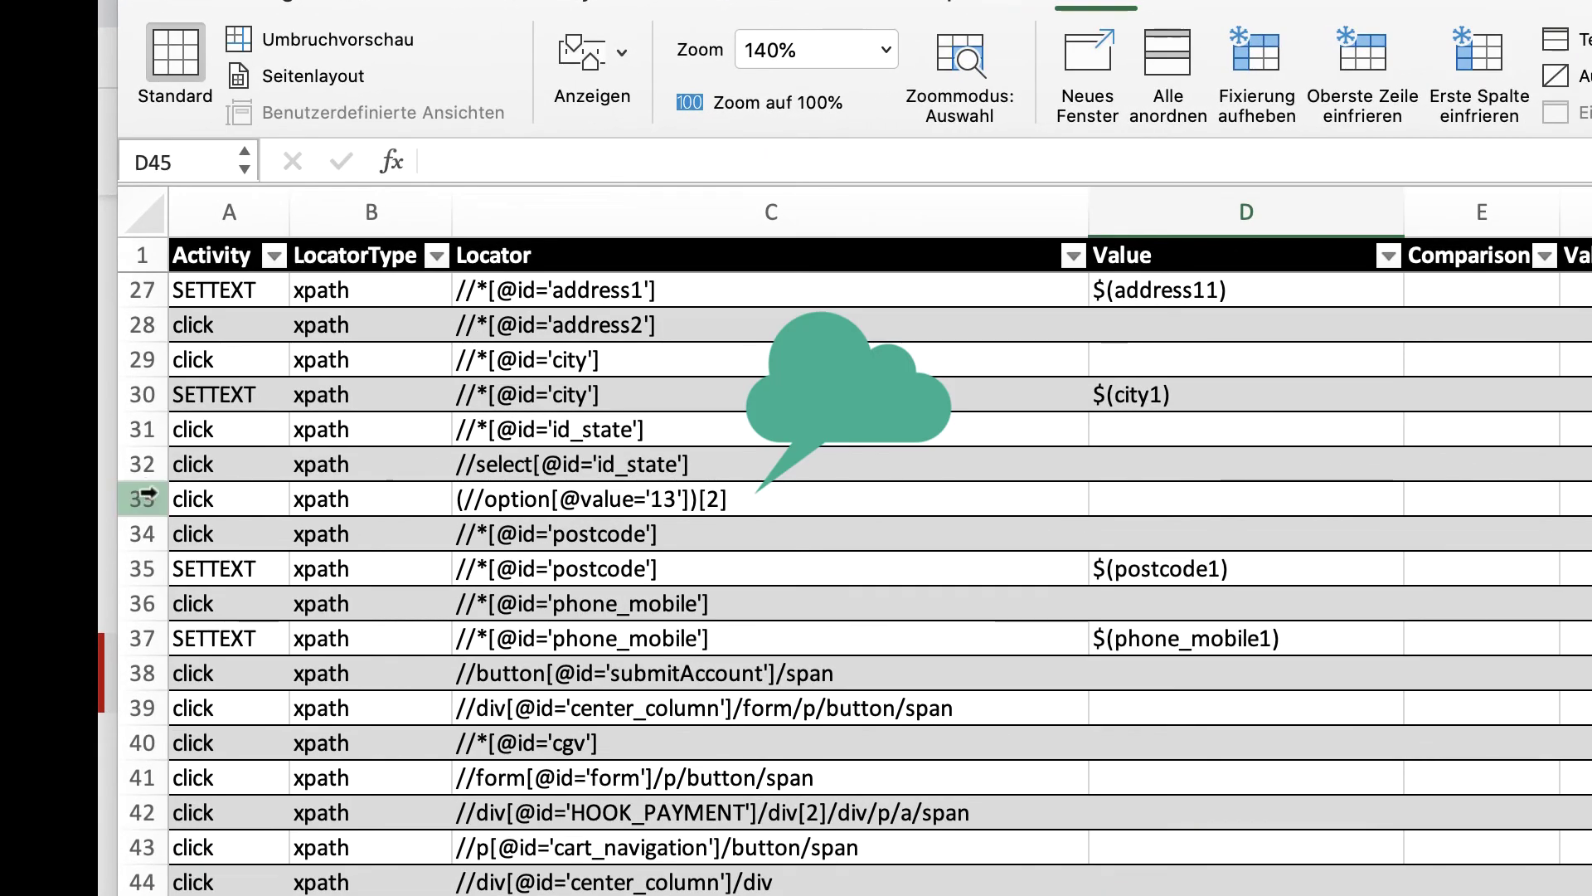
click(114, 367)
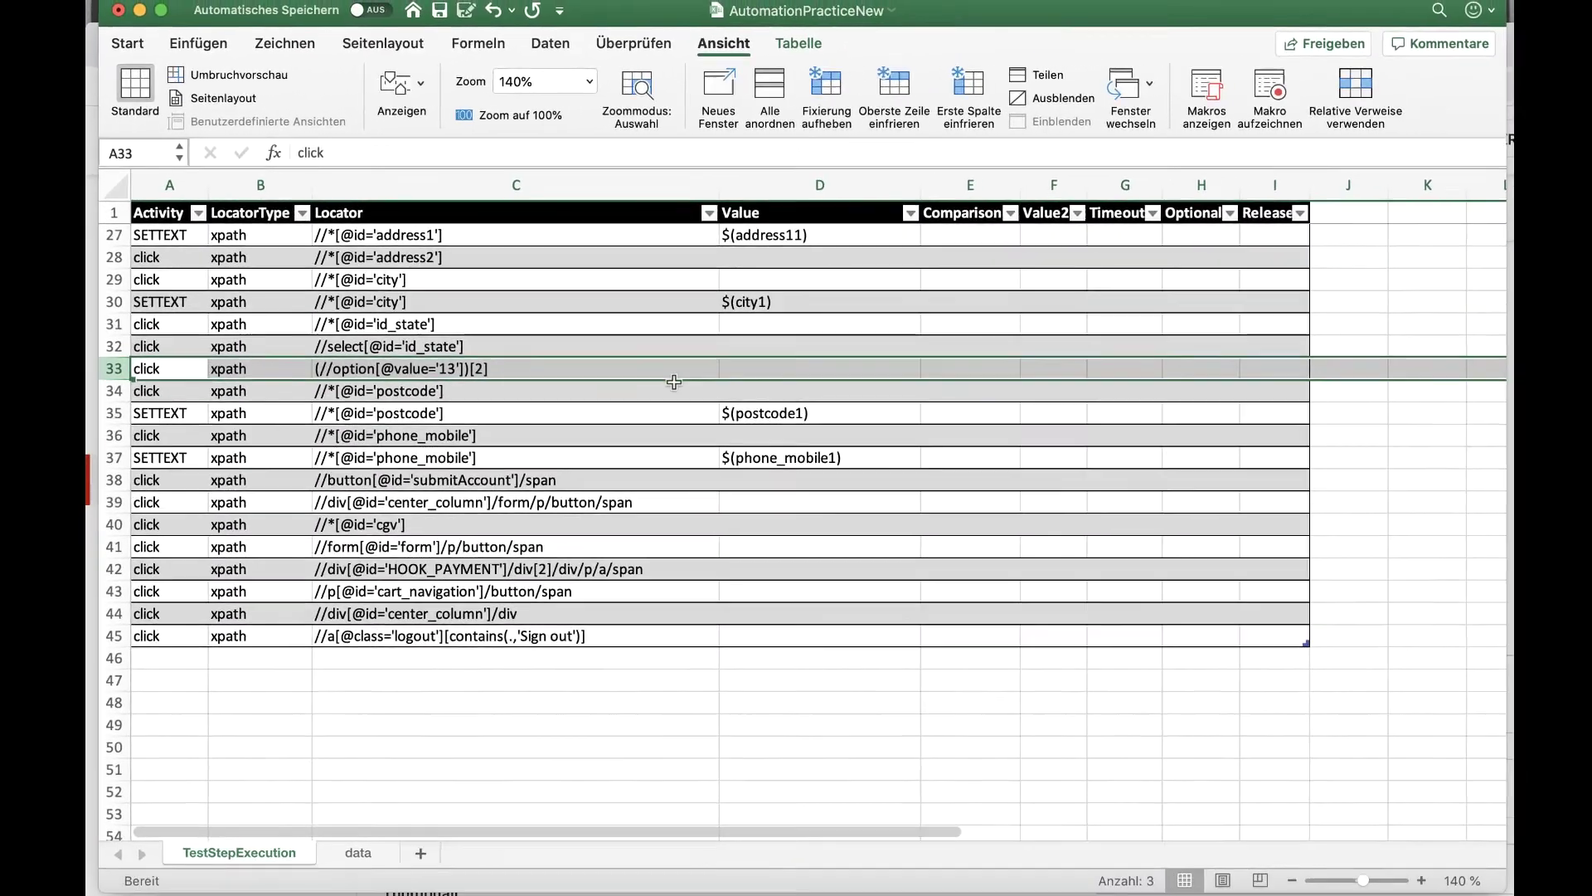
Step: Insert a 'state' column before customer_firstname1 on the data sheet with Illinois and Alabama
click(349, 853)
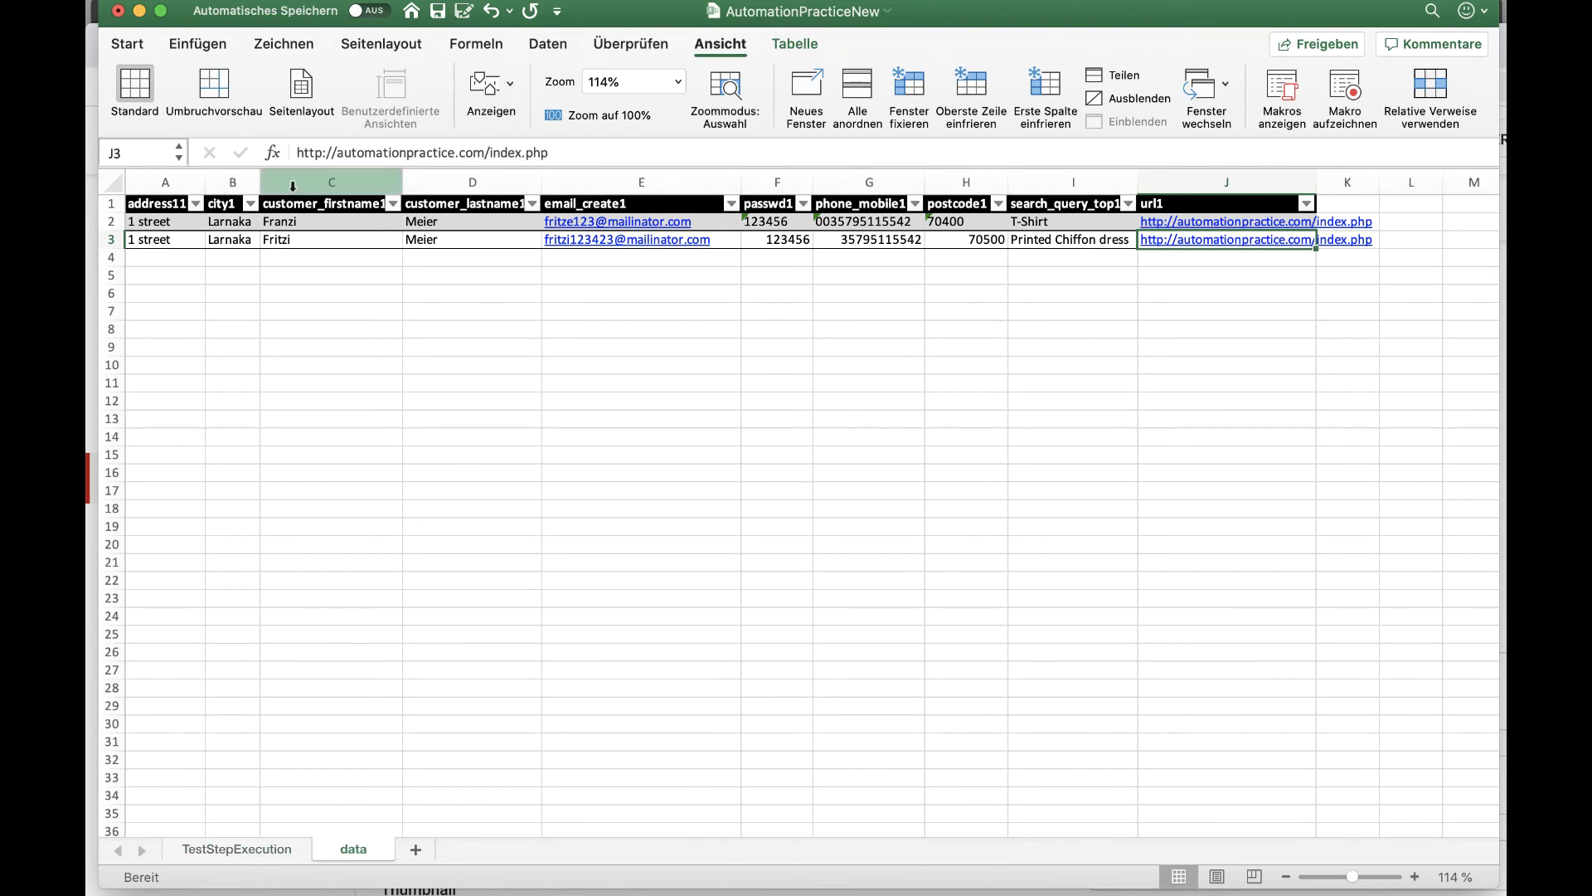
right_click(295, 187)
right_click(335, 190)
click(385, 286)
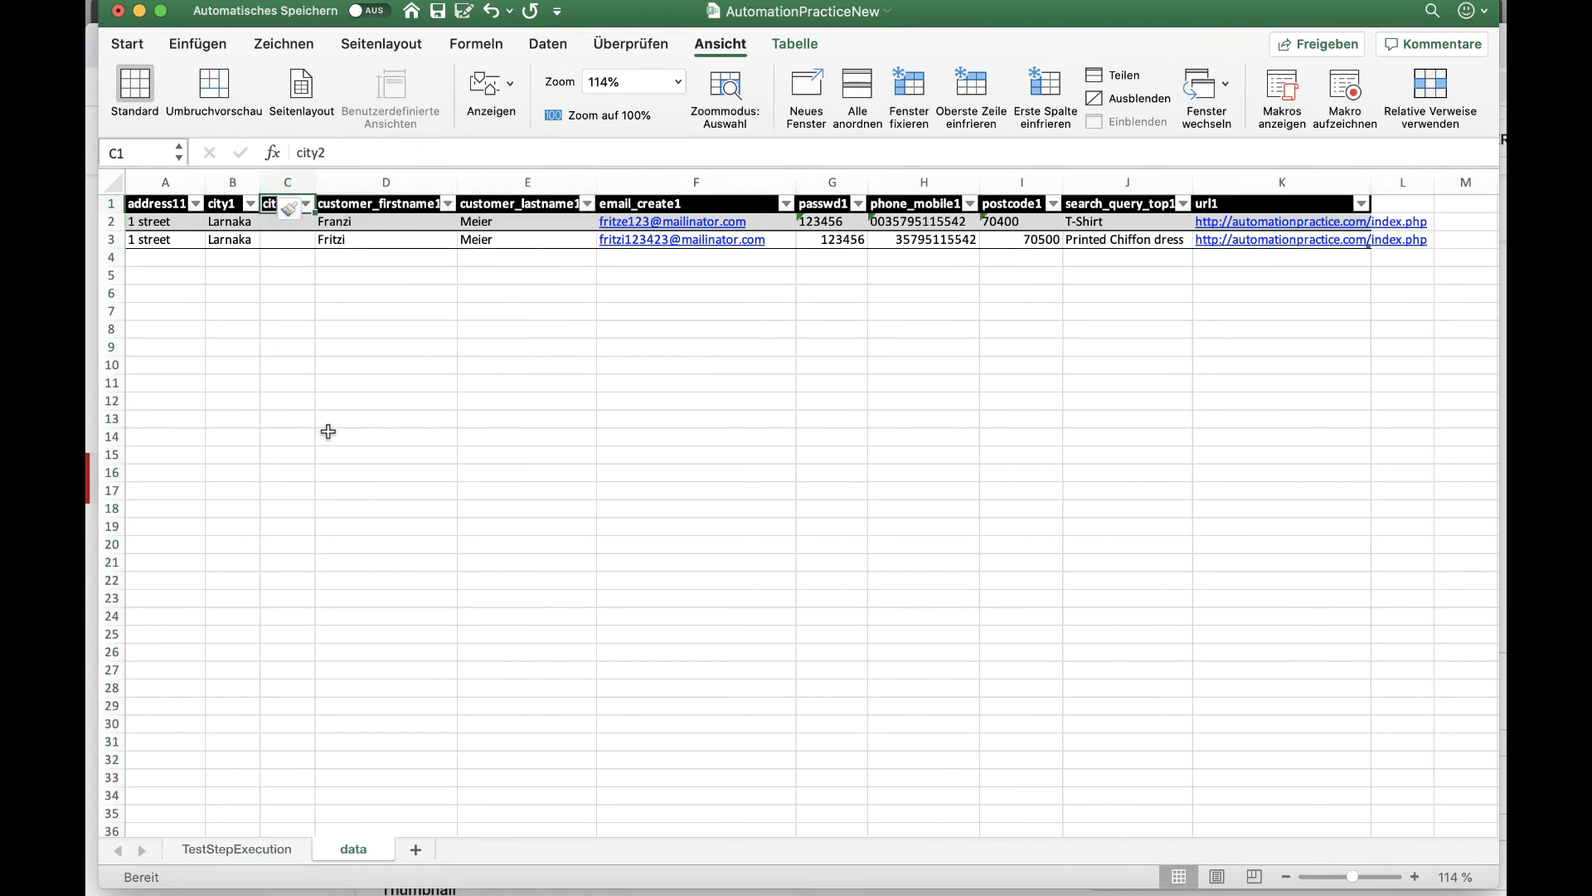
text(state)
key(Return)
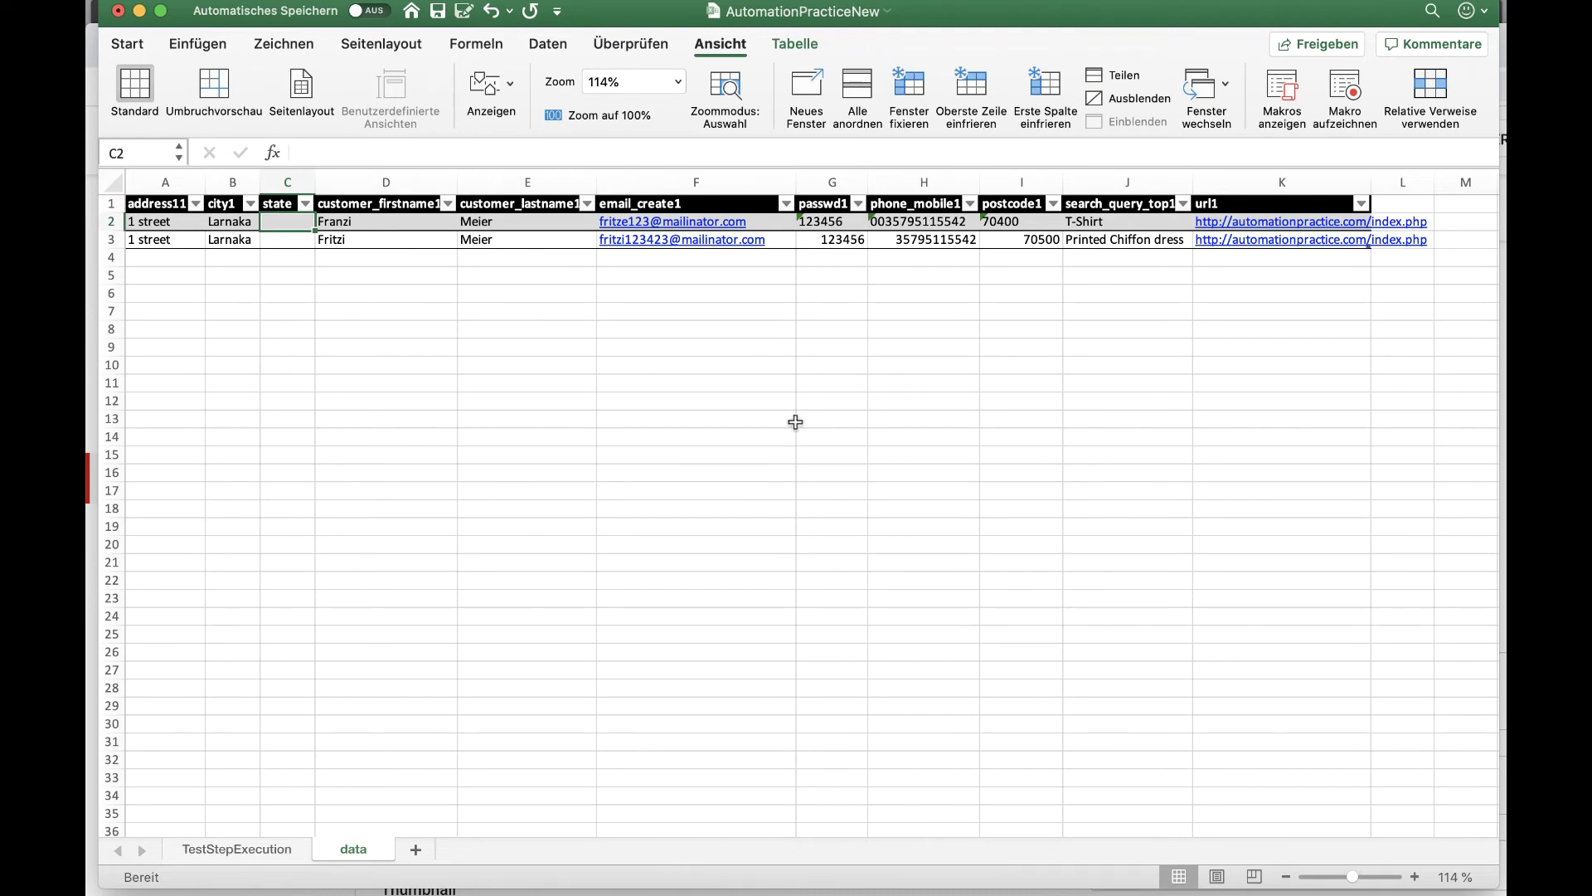
text(Illinois)
key(Return)
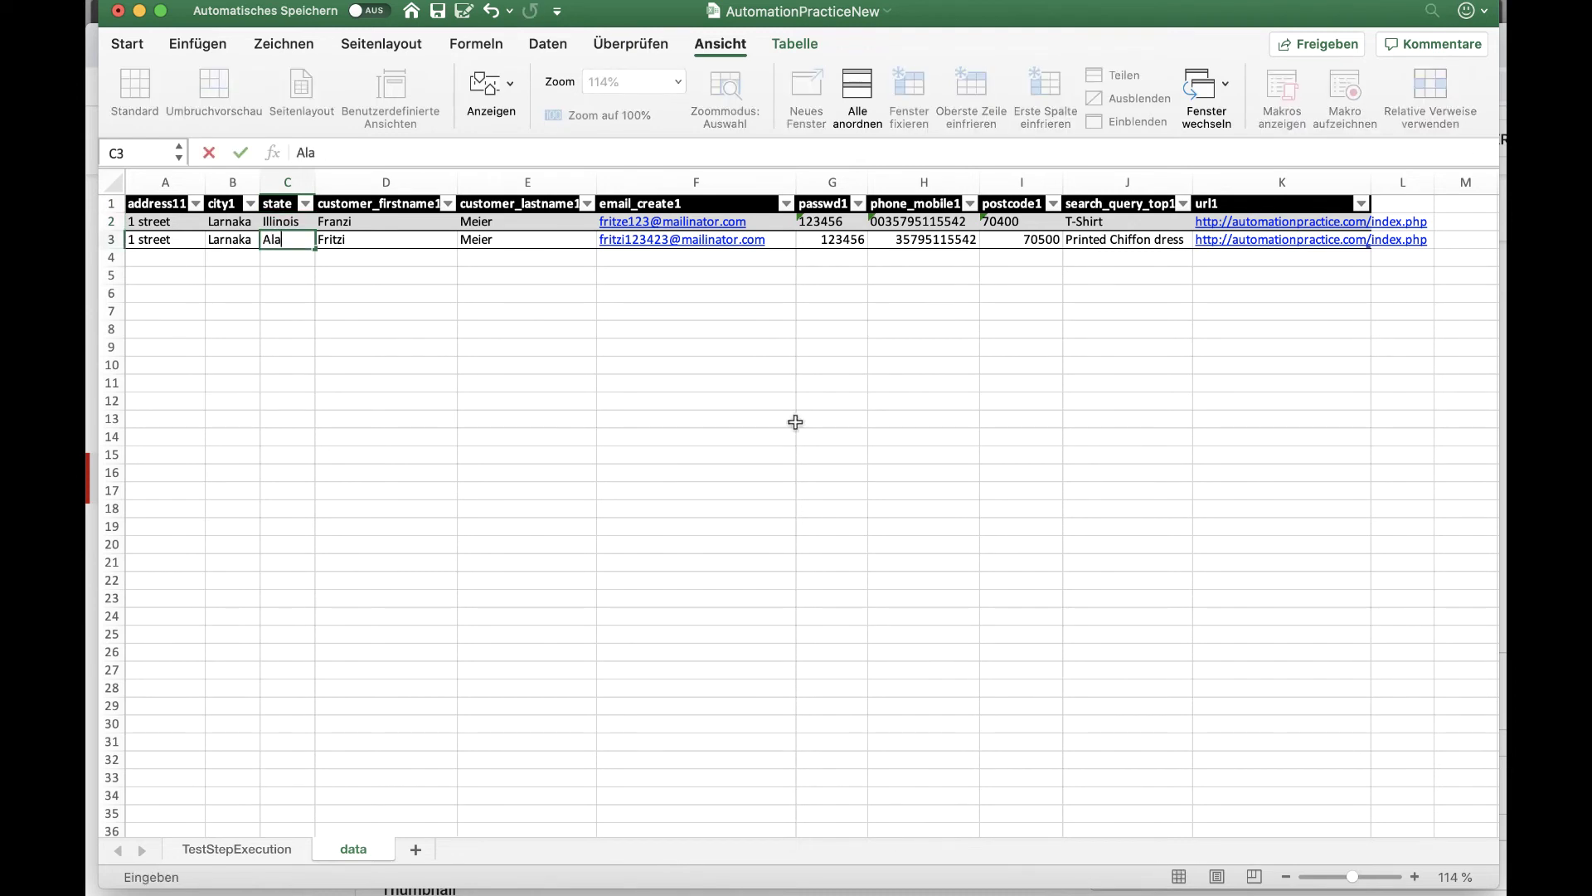
text(Alabama)
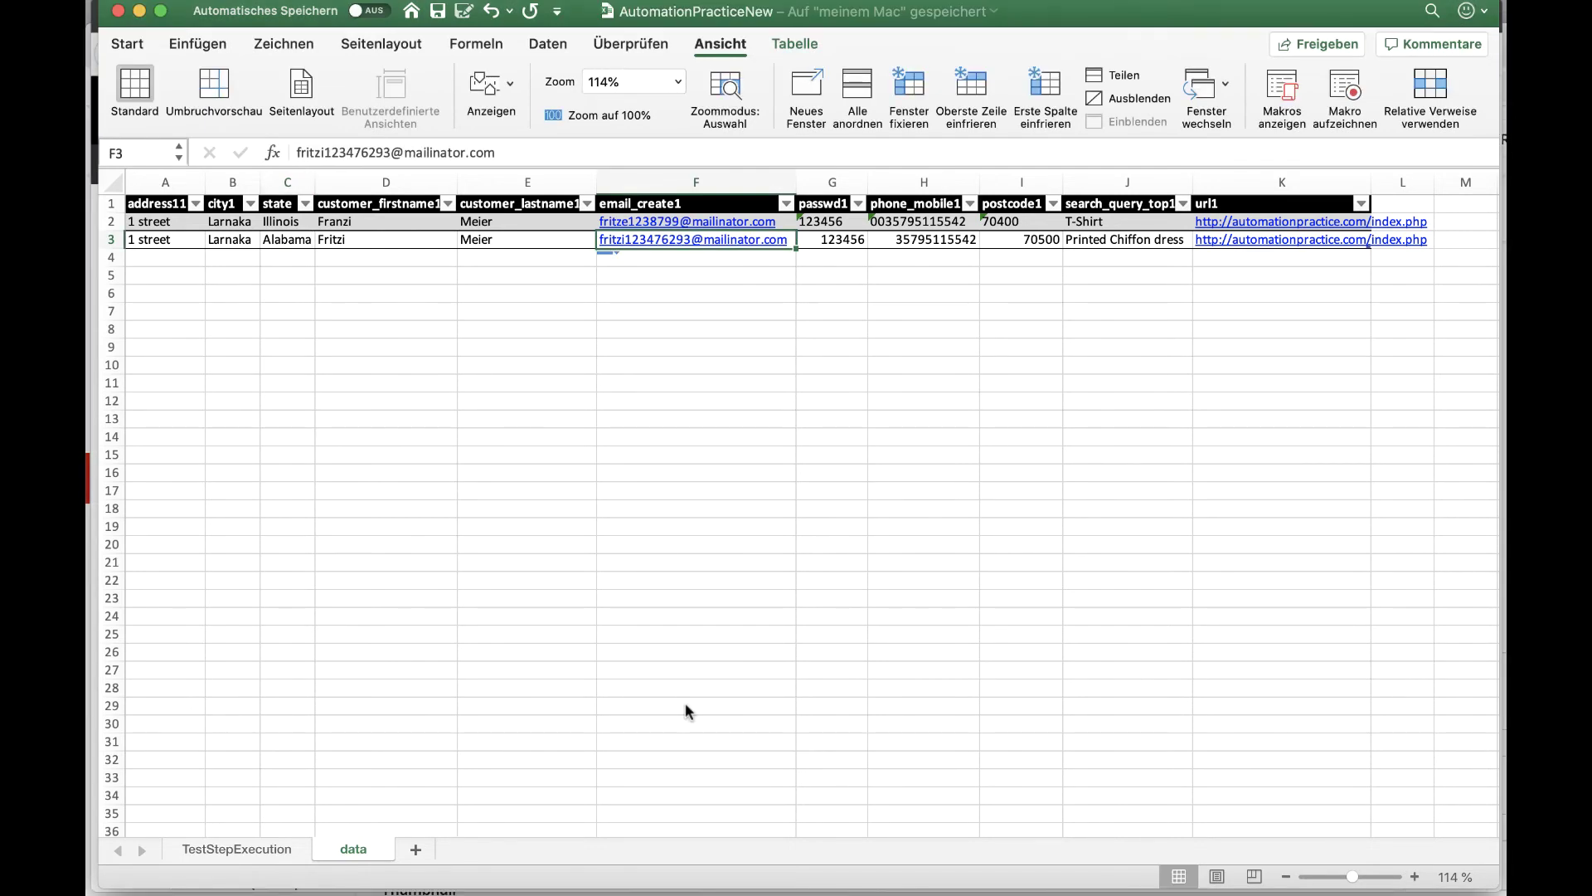
click(245, 847)
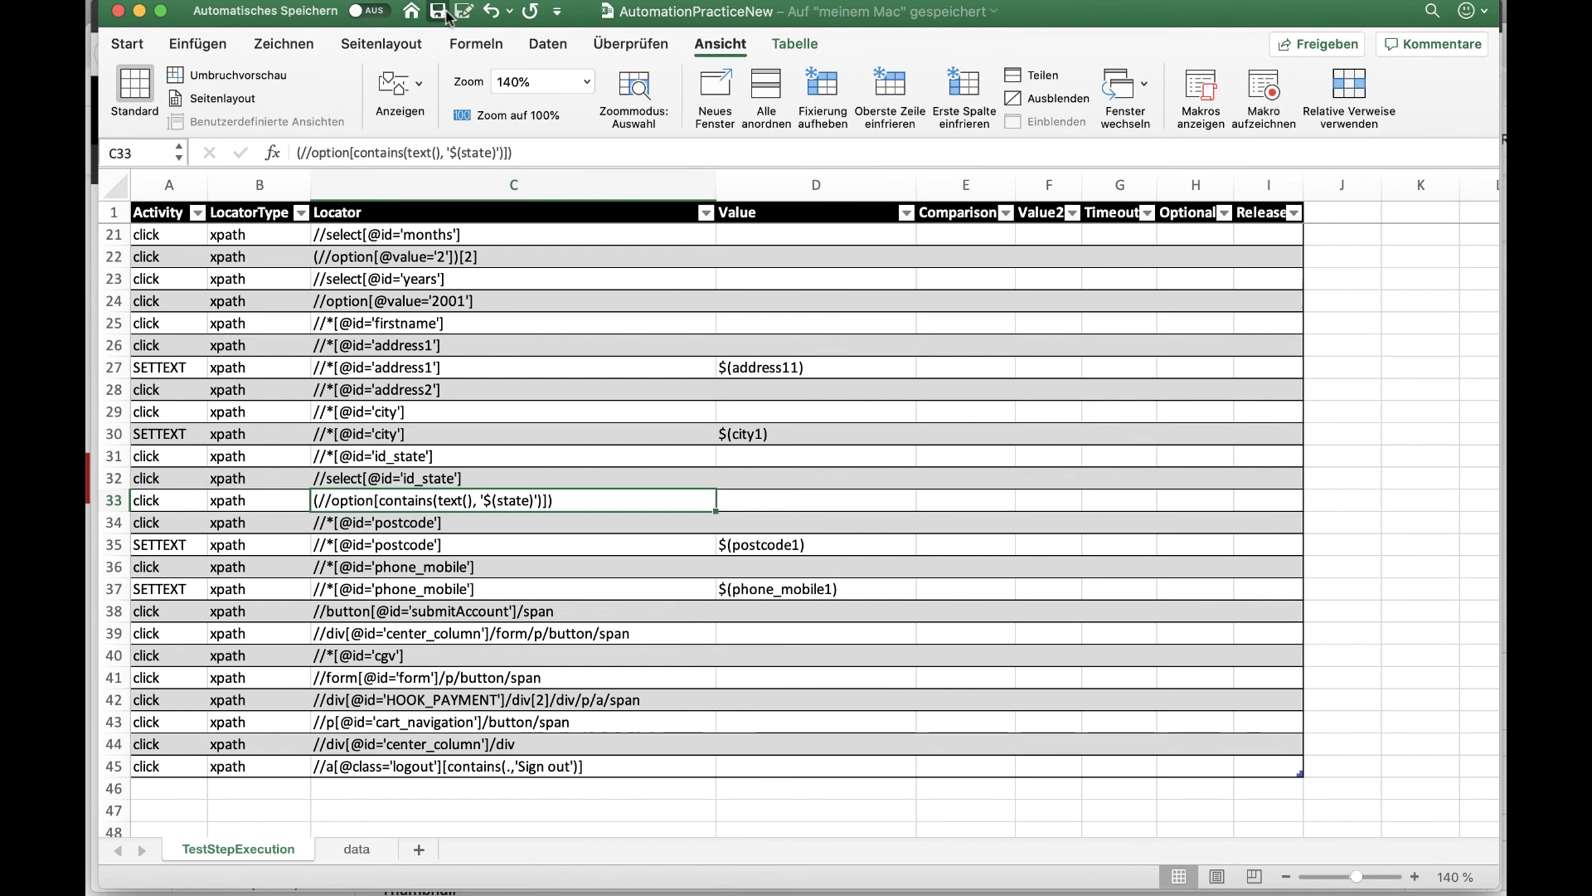
scroll(1114, 455, up, 3)
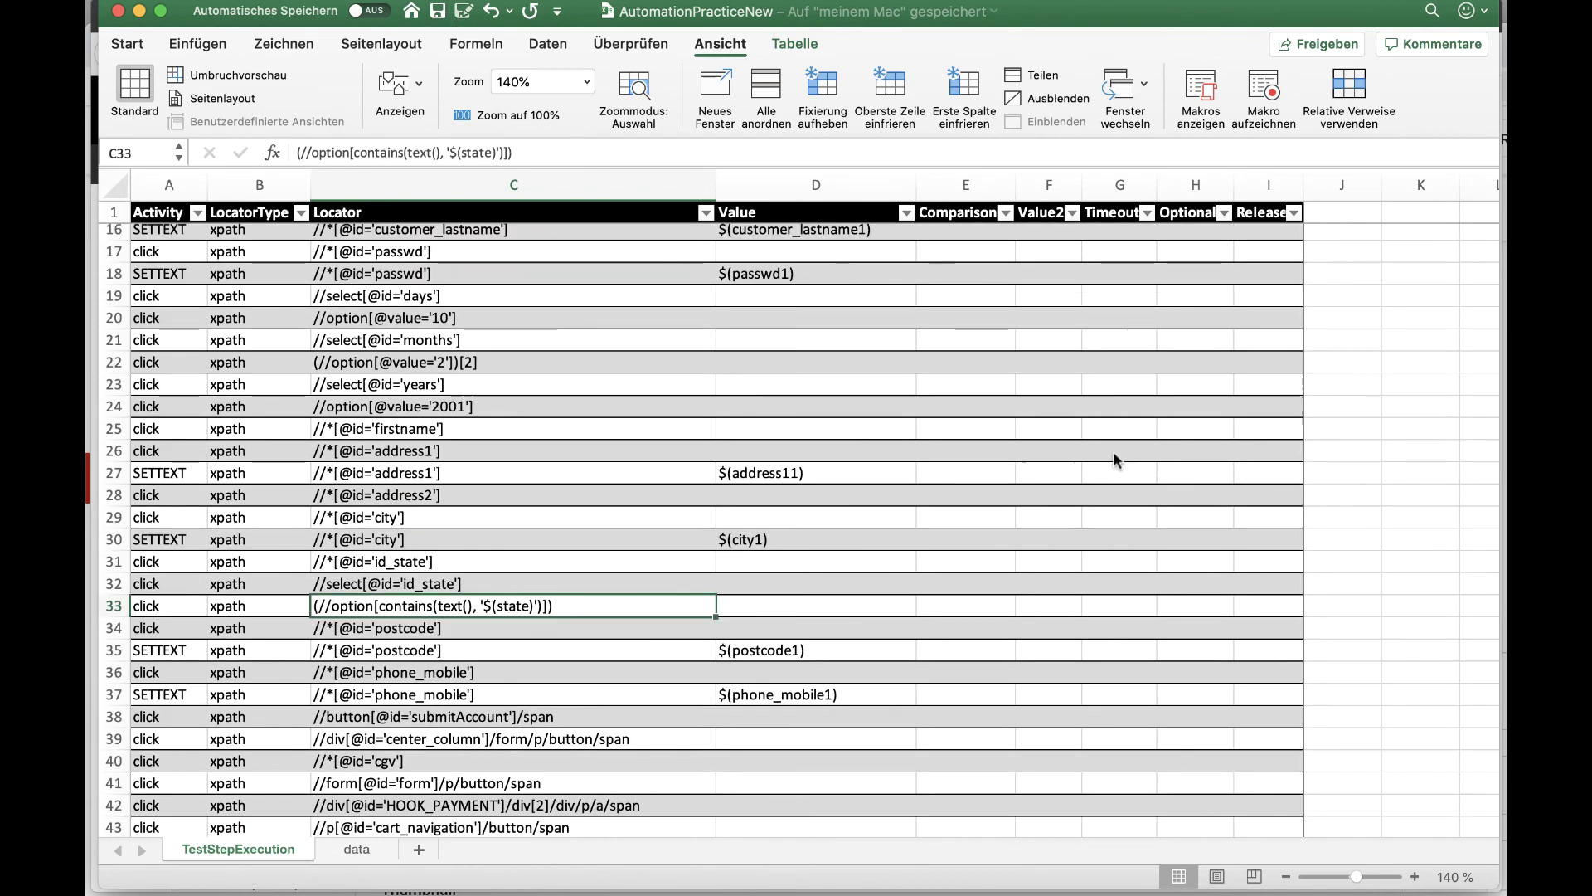